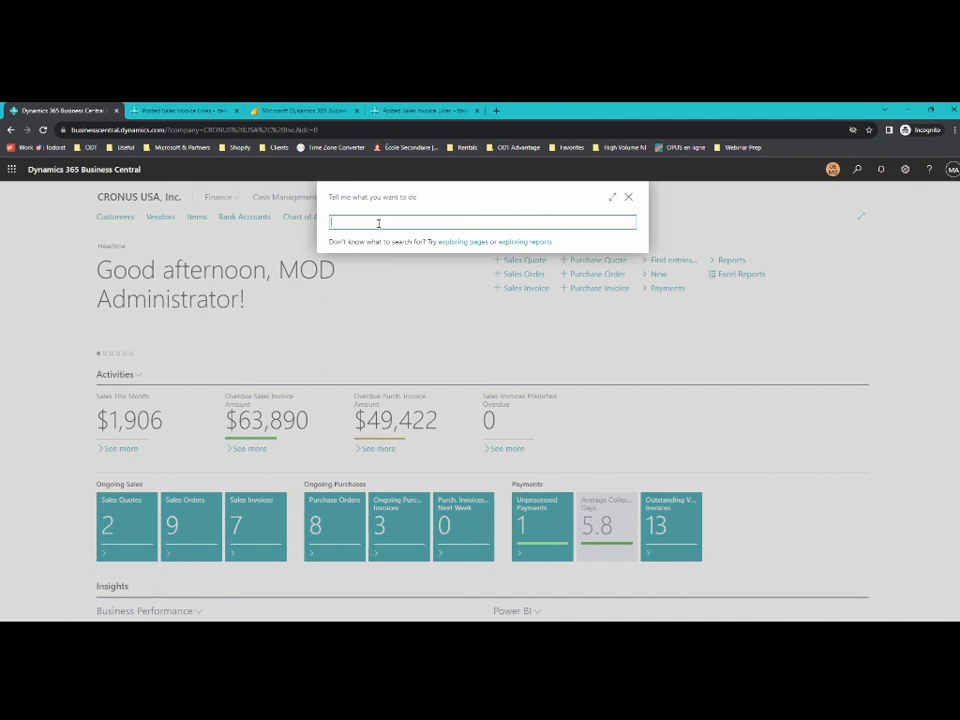
Open the company data search, search for "adatum" and then for "chair".
{"action": "type", "text": "cata"}
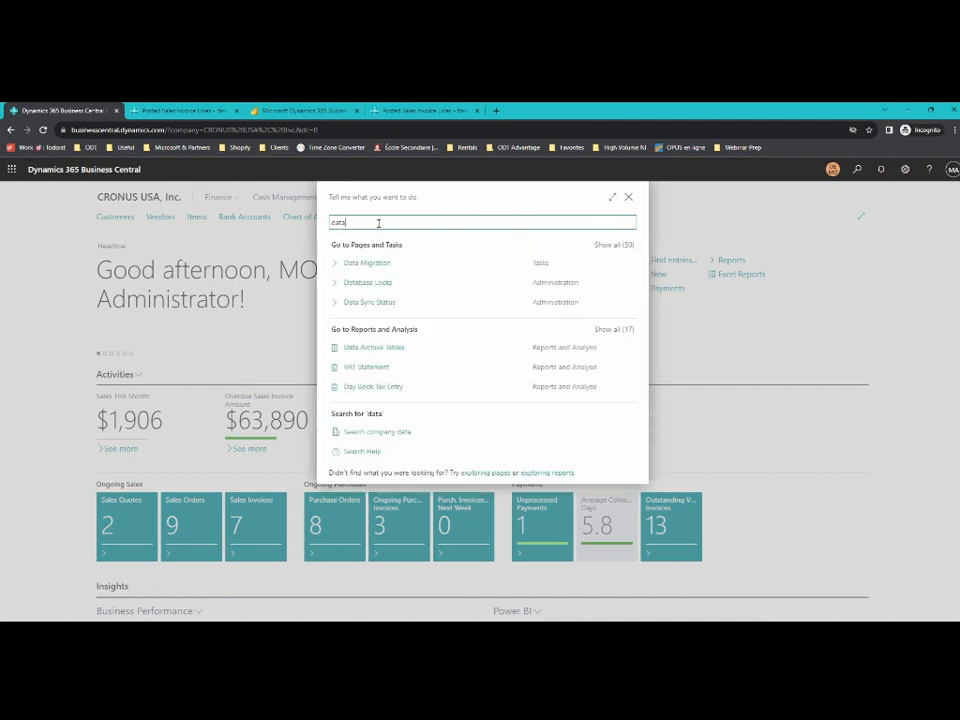
{"action": "left_click", "coordinate": [370, 433]}
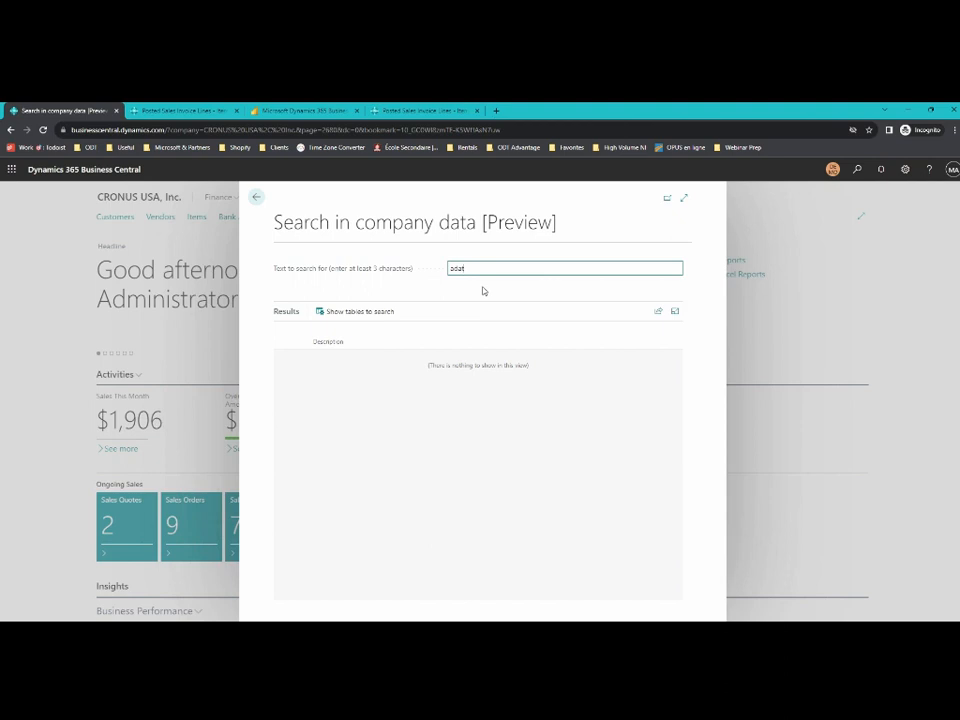
{"action": "key", "text": "Return"}
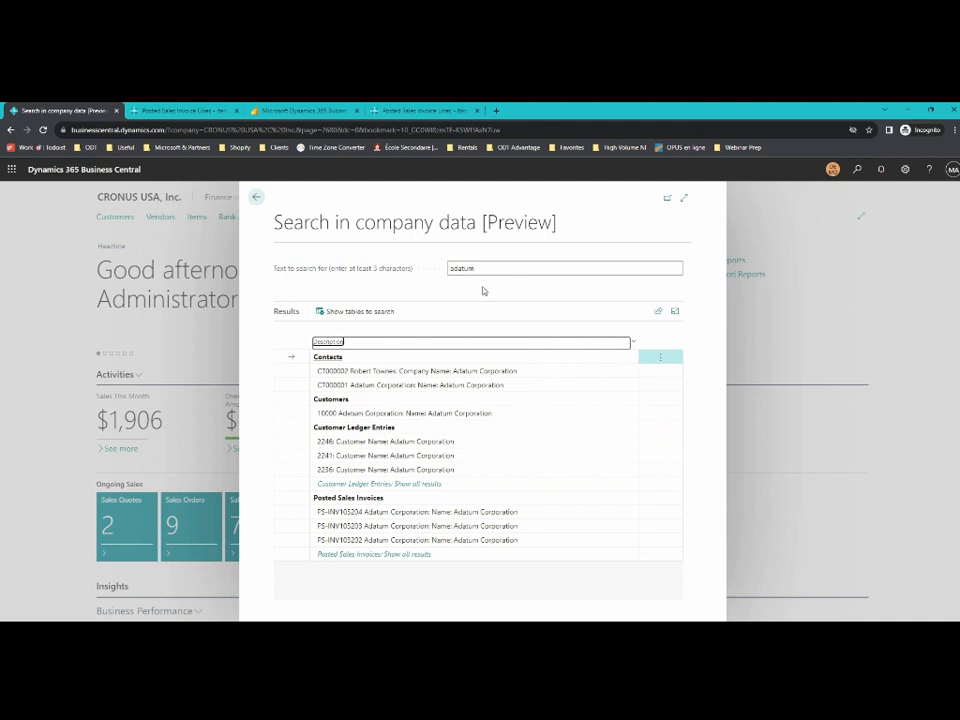
{"action": "left_click", "coordinate": [518, 273]}
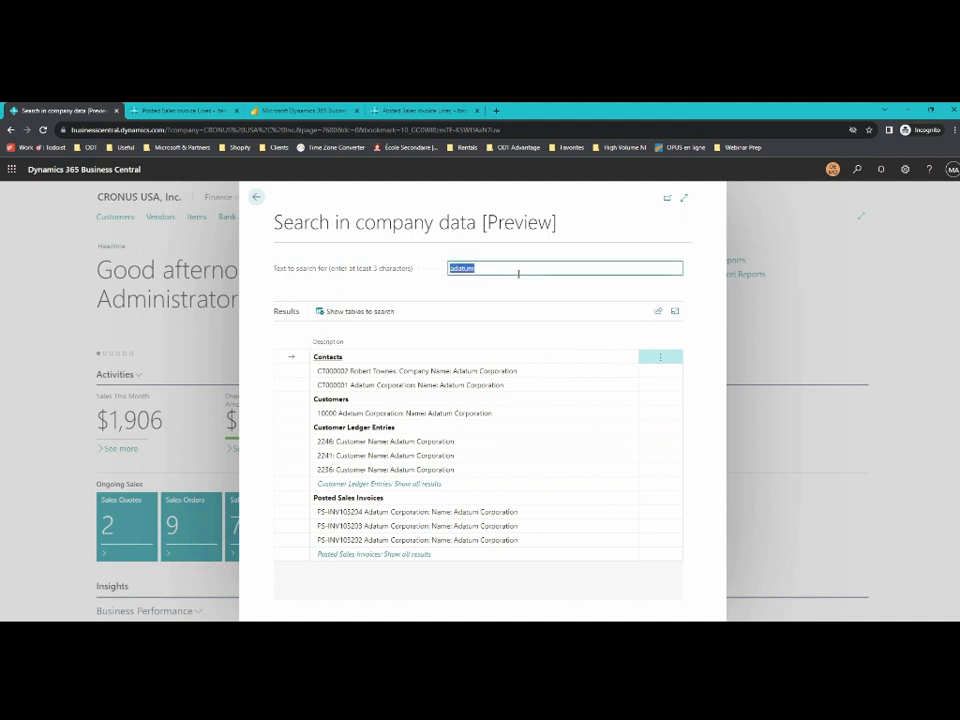
{"action": "type", "text": "chair"}
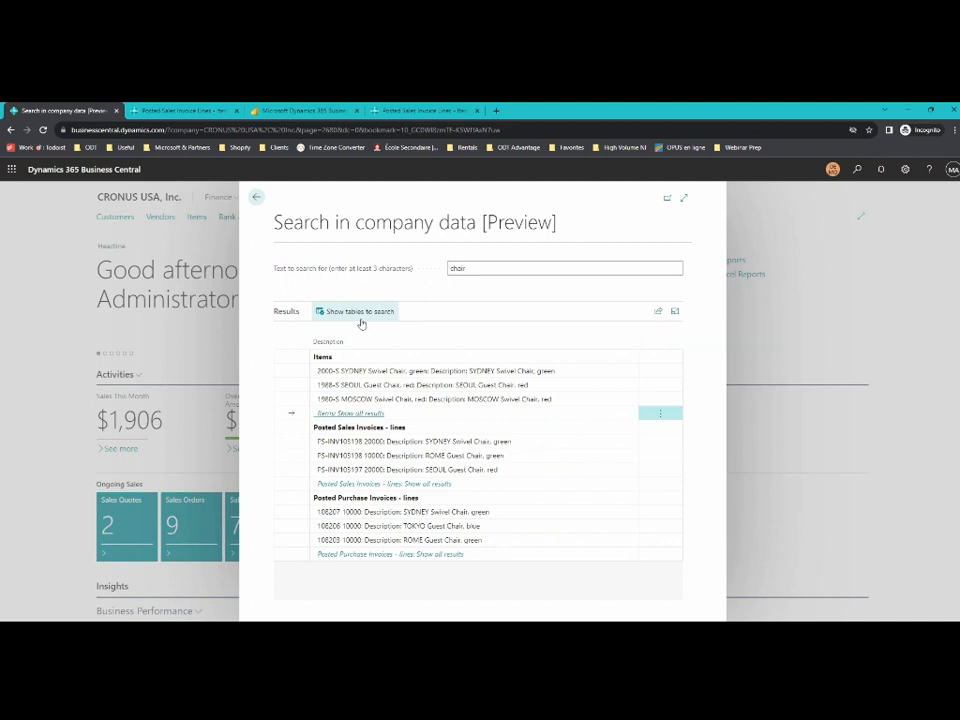
{"action": "left_click", "coordinate": [257, 198]}
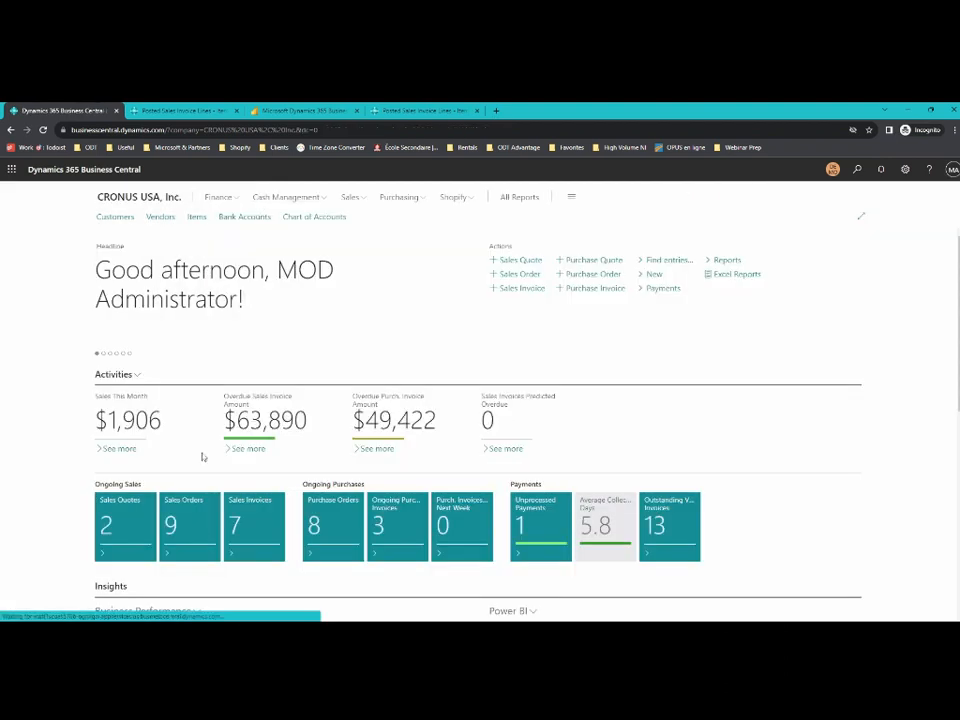
Open the Adatum Corporation sales order with external document SVC-1 and show the item card of its S-100 line.
{"action": "left_click", "coordinate": [181, 526]}
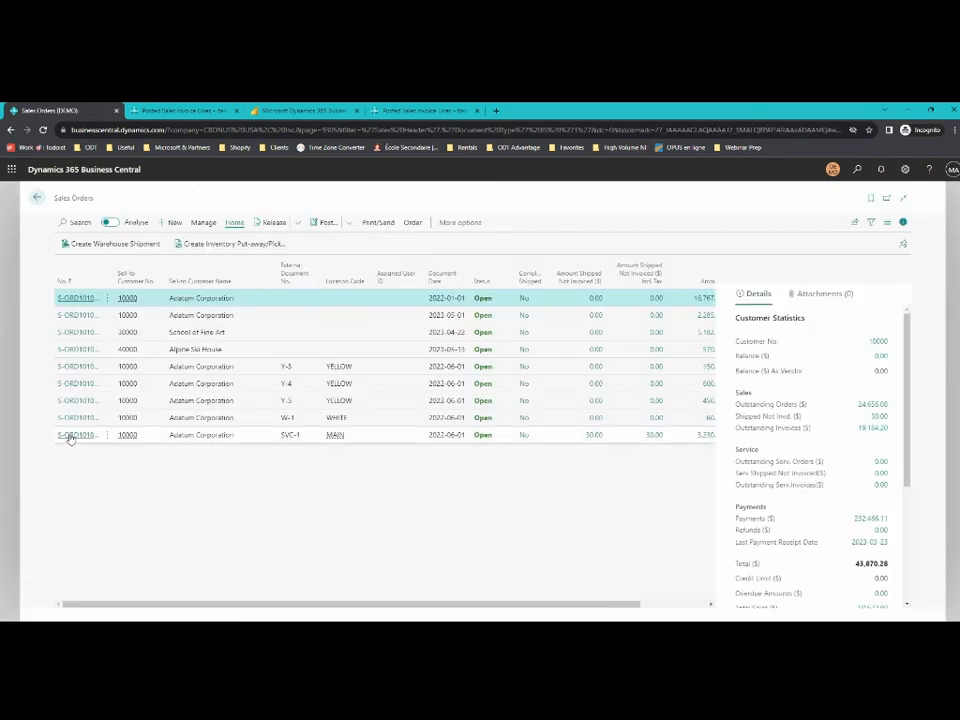
{"action": "left_click", "coordinate": [71, 436]}
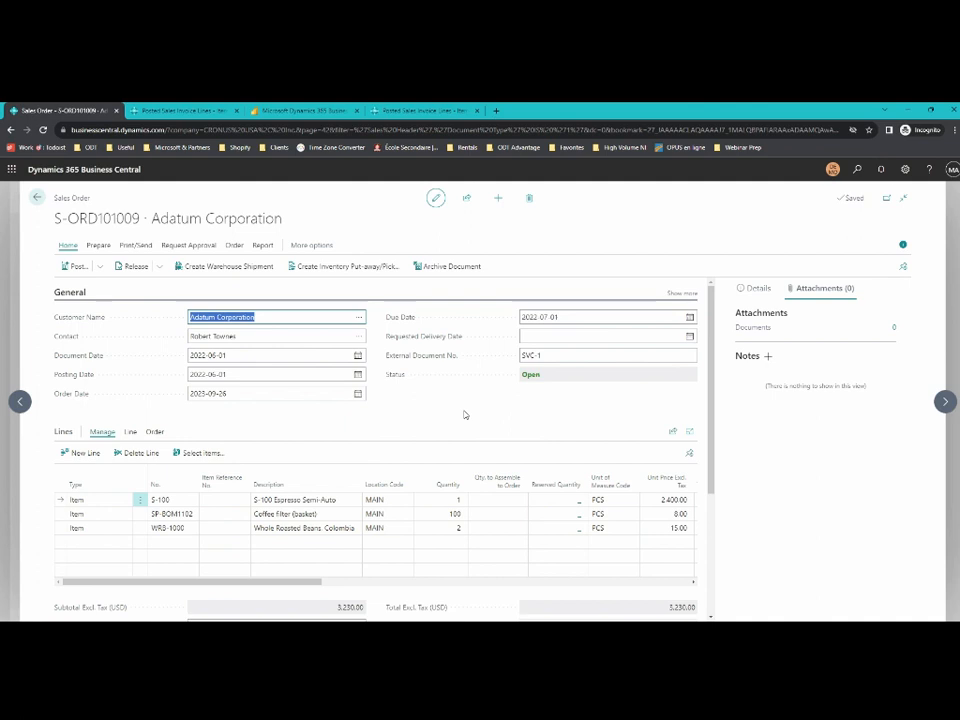
{"action": "left_click", "coordinate": [182, 500]}
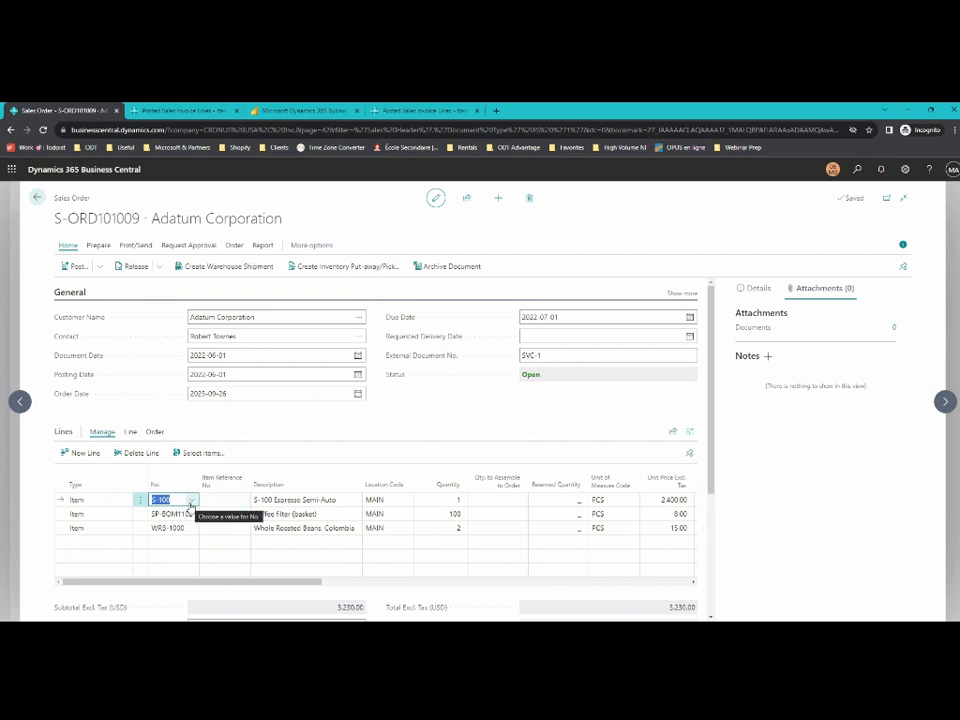
{"action": "left_click", "coordinate": [194, 501]}
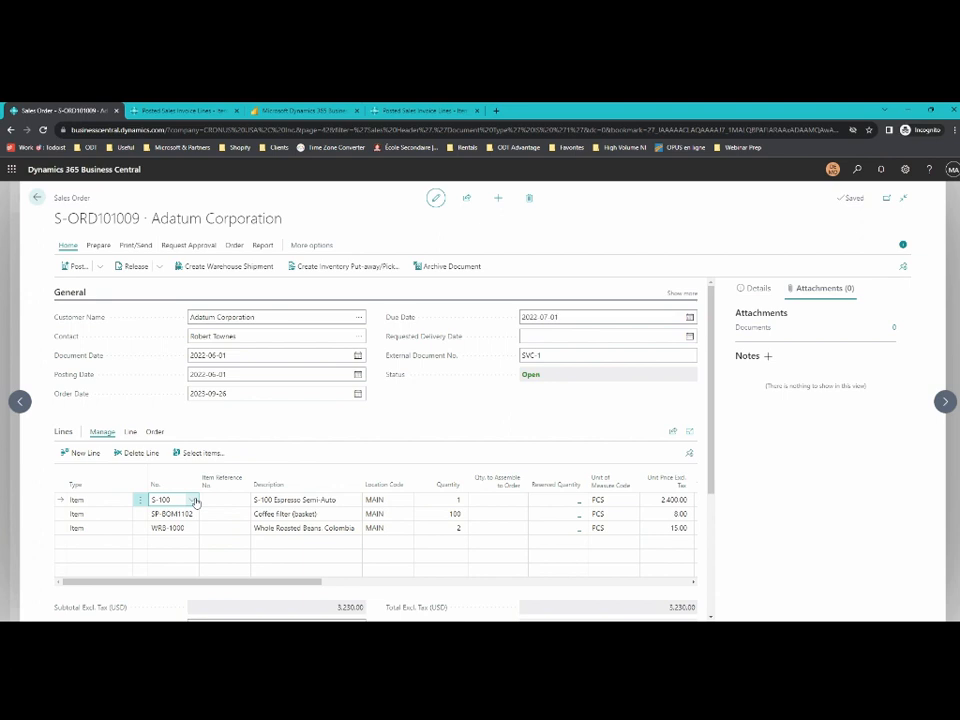
{"action": "left_click", "coordinate": [195, 501]}
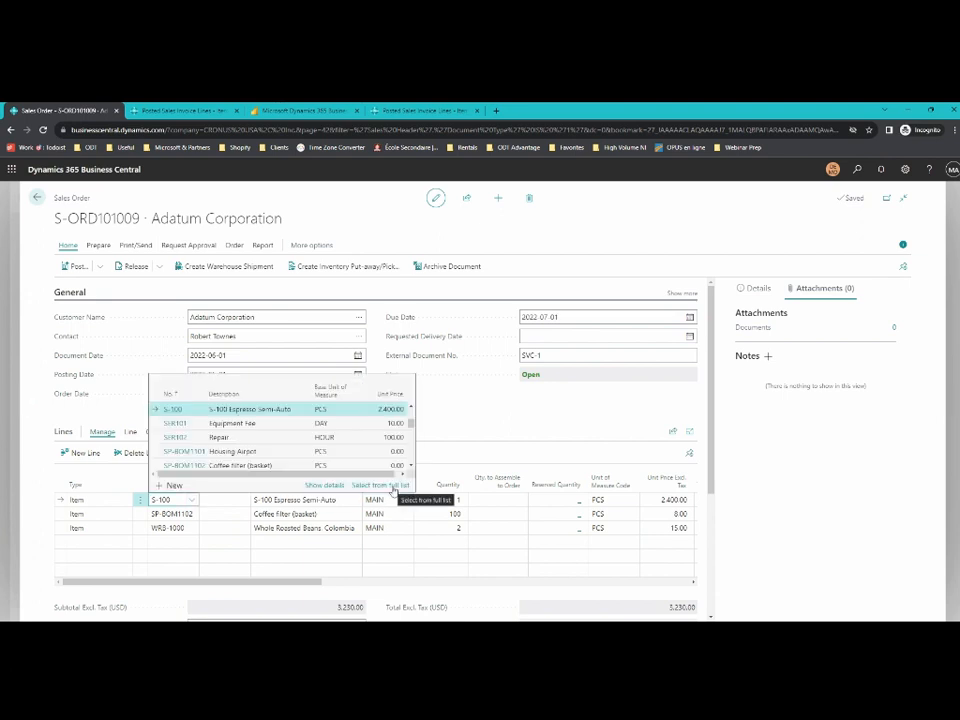
{"action": "left_click", "coordinate": [322, 485]}
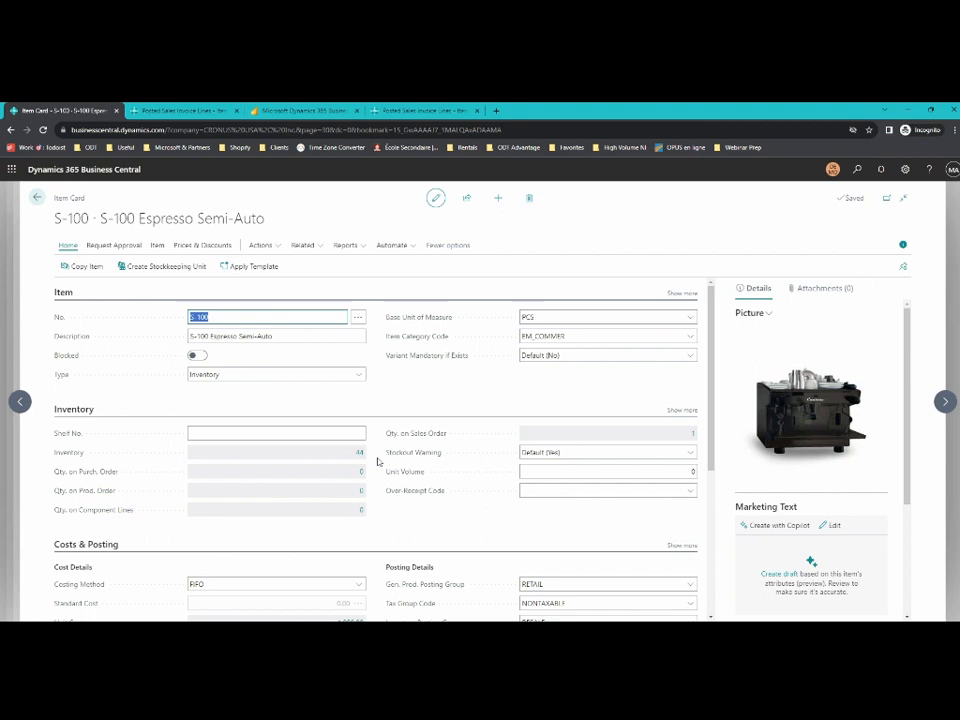
Turn on Allow Inventory Adjustment in Inventory Setup and return to the item card.
{"action": "left_click", "coordinate": [857, 170]}
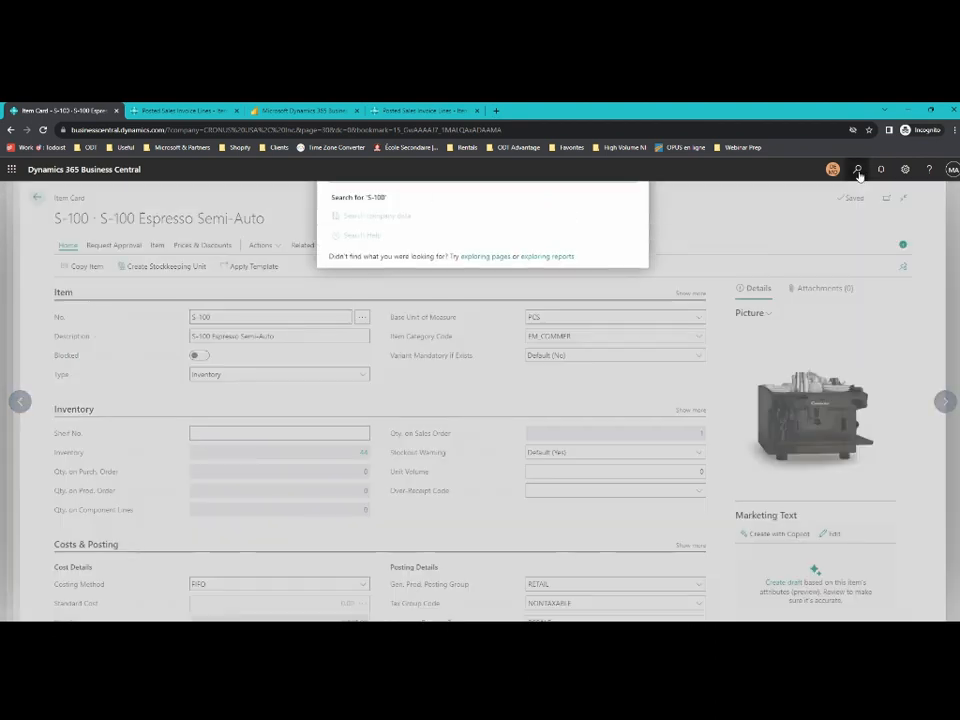
{"action": "type", "text": "inventory se"}
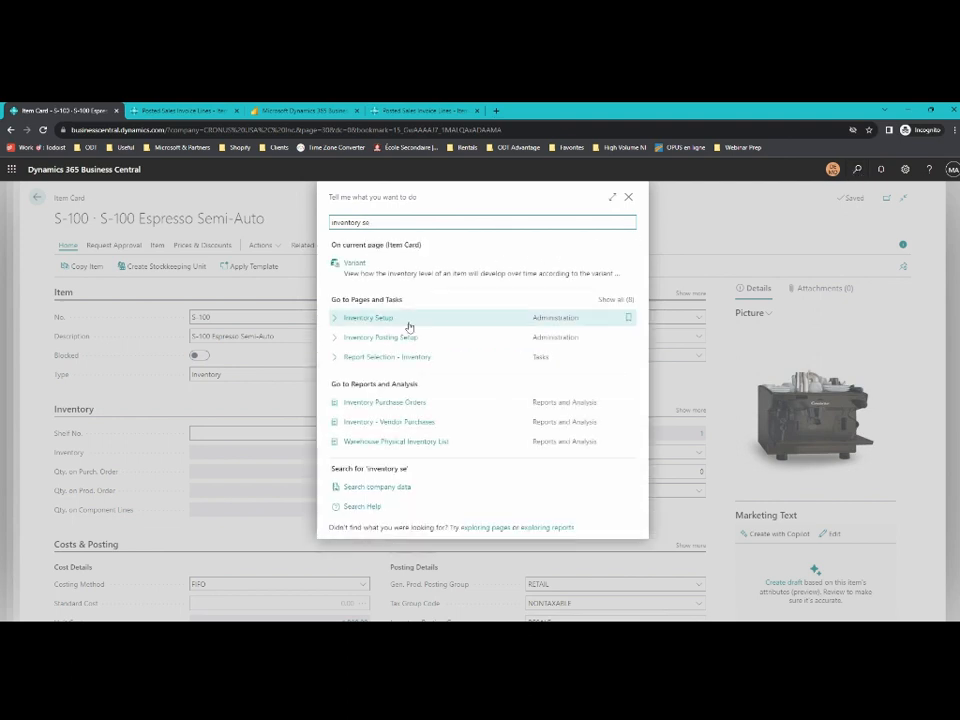
{"action": "left_click", "coordinate": [369, 317]}
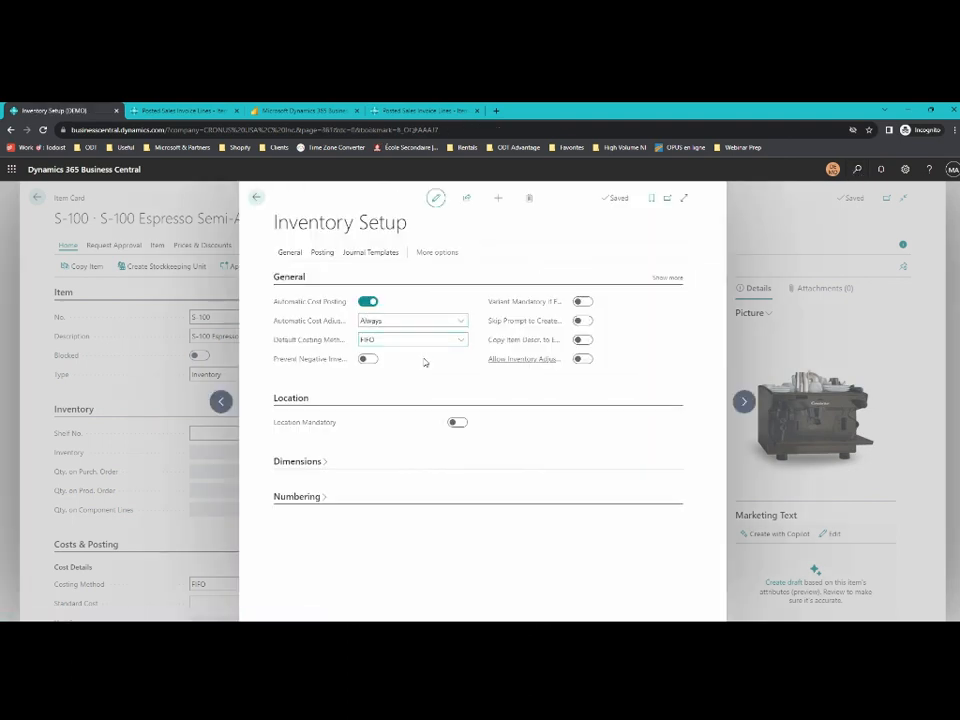
{"action": "mouse_move", "coordinate": [530, 366]}
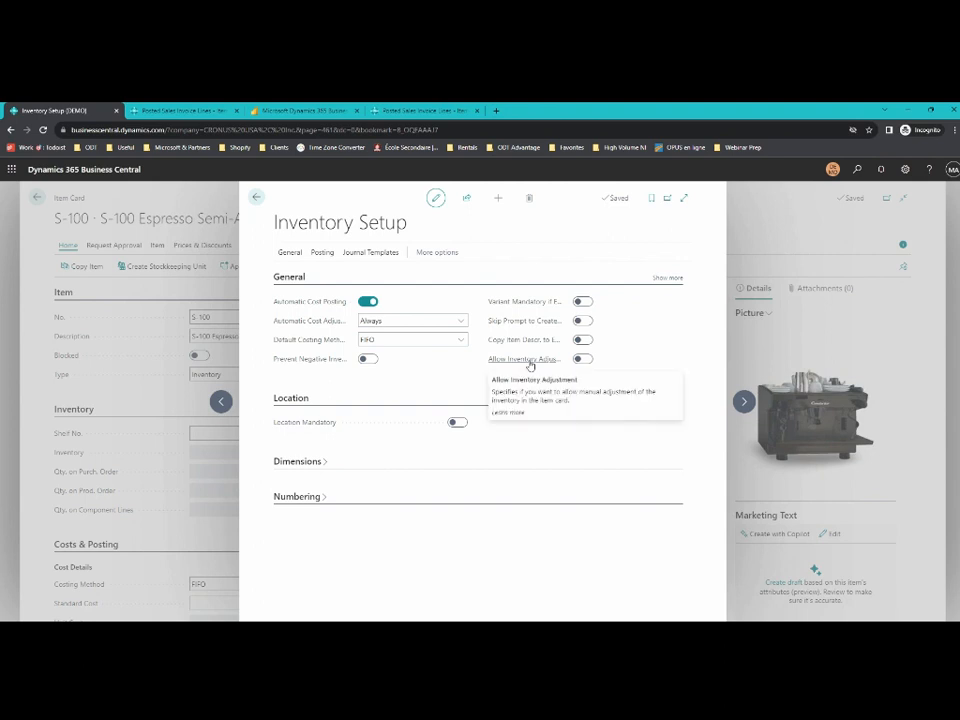
{"action": "left_click", "coordinate": [584, 359]}
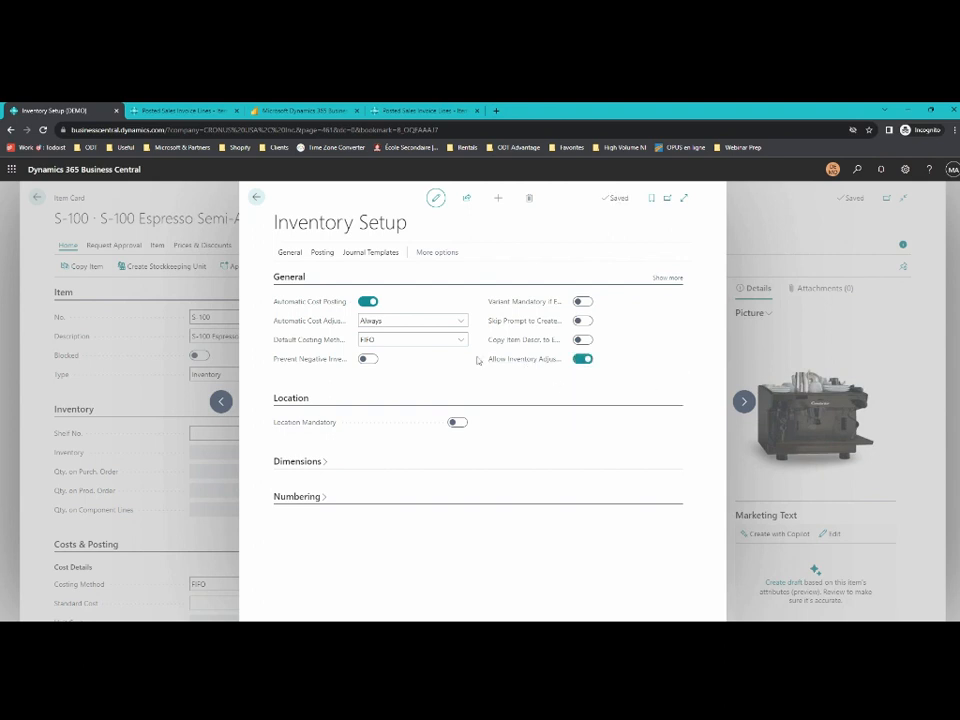
{"action": "left_click", "coordinate": [257, 198]}
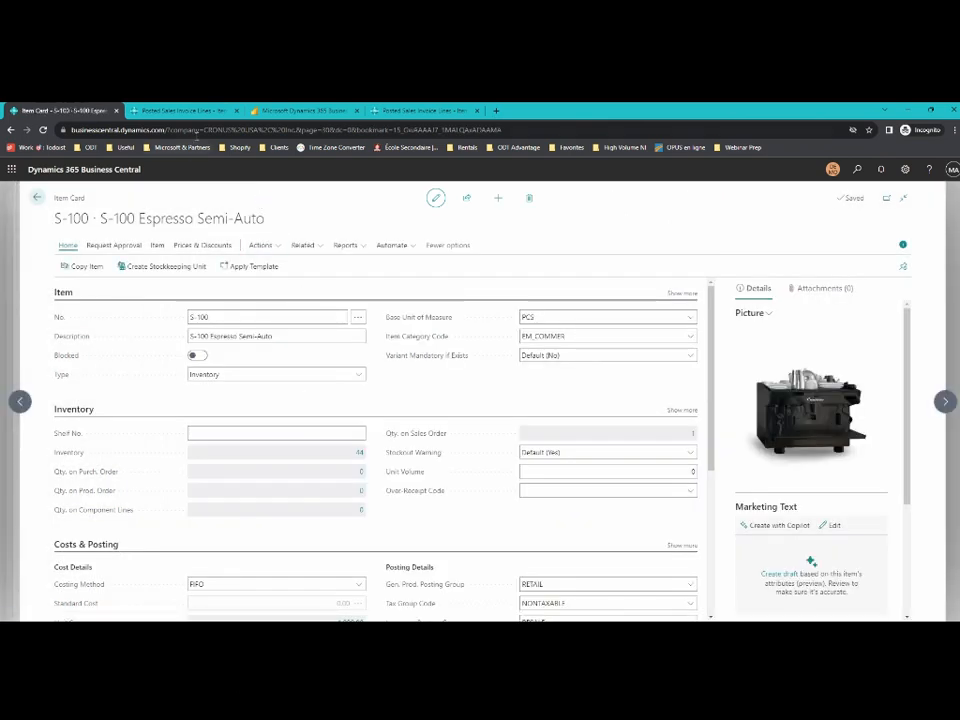
Reload the S-100 item card page.
{"action": "left_click", "coordinate": [199, 131]}
{"action": "key", "text": "Return"}
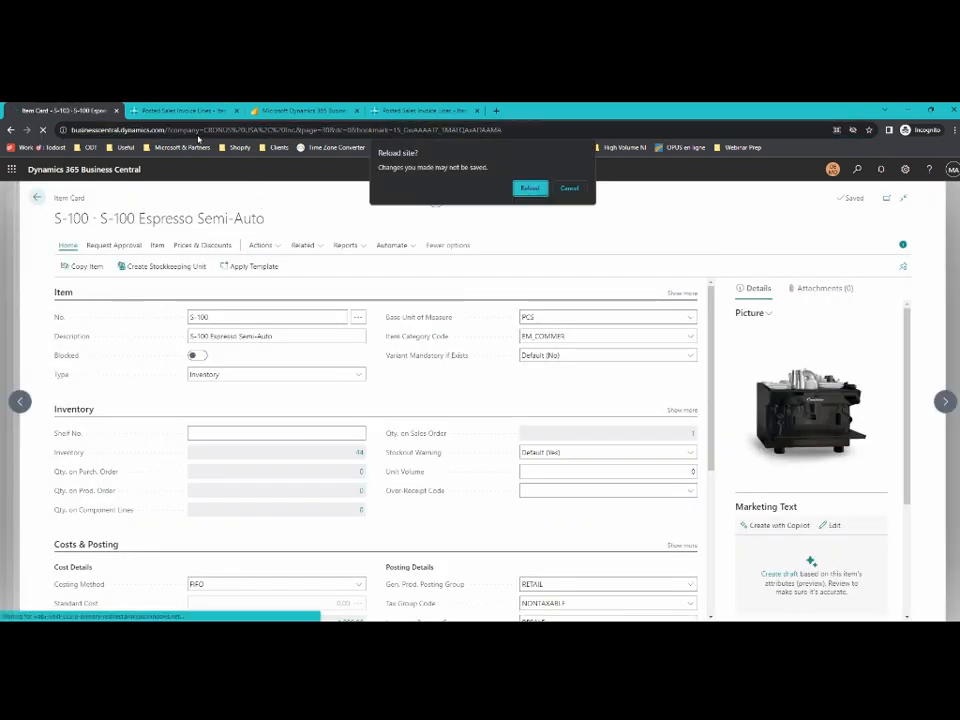
{"action": "left_click", "coordinate": [529, 188]}
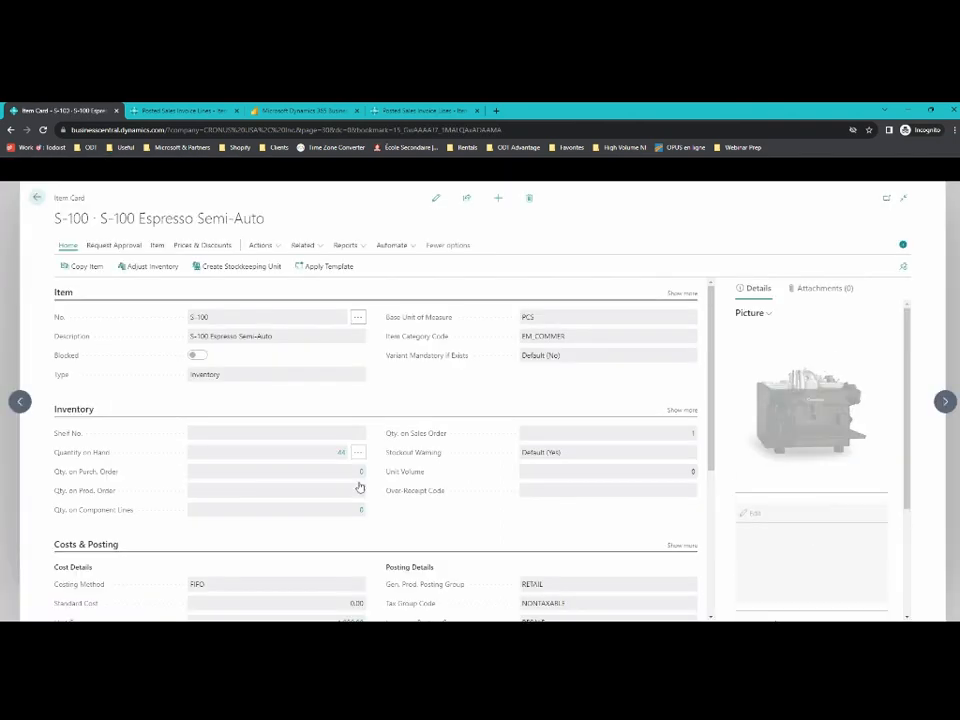
Adjust item S-100's new inventory to 12 for EAST, 14 for MAIN and 15 for YELLOW.
{"action": "left_click", "coordinate": [358, 452]}
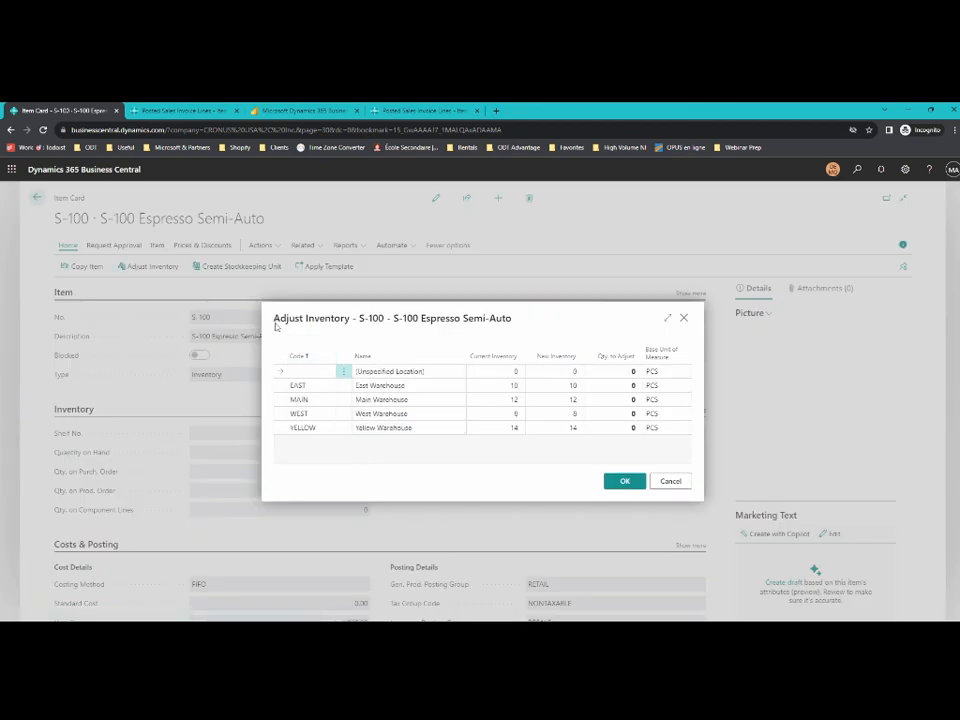
{"action": "left_click_drag", "start_coordinate": [276, 326], "coordinate": [298, 352]}
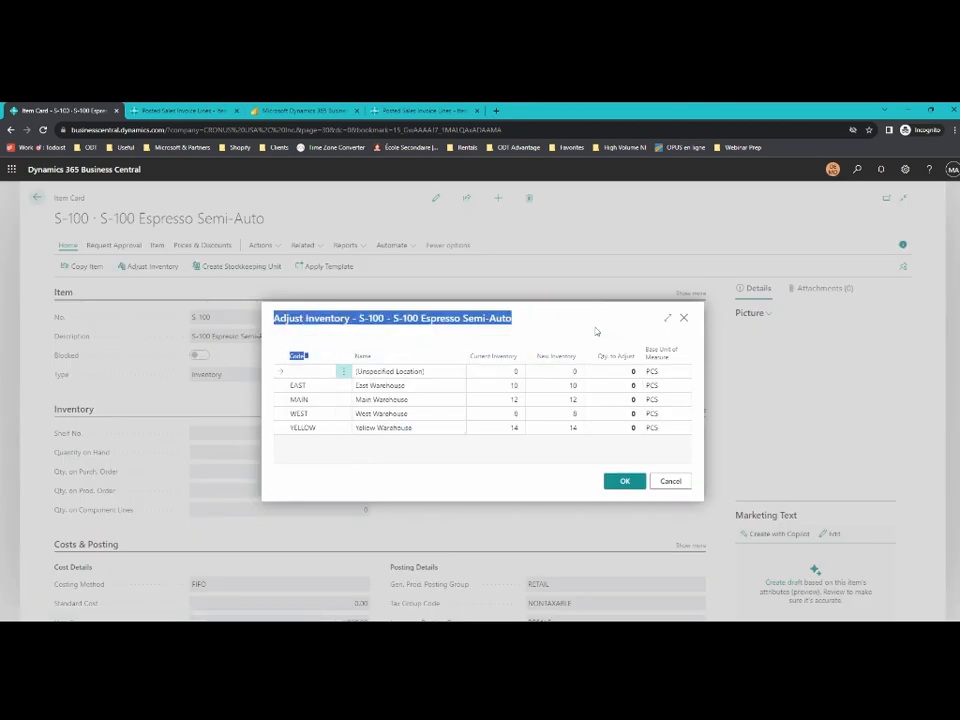
{"action": "left_click", "coordinate": [551, 369]}
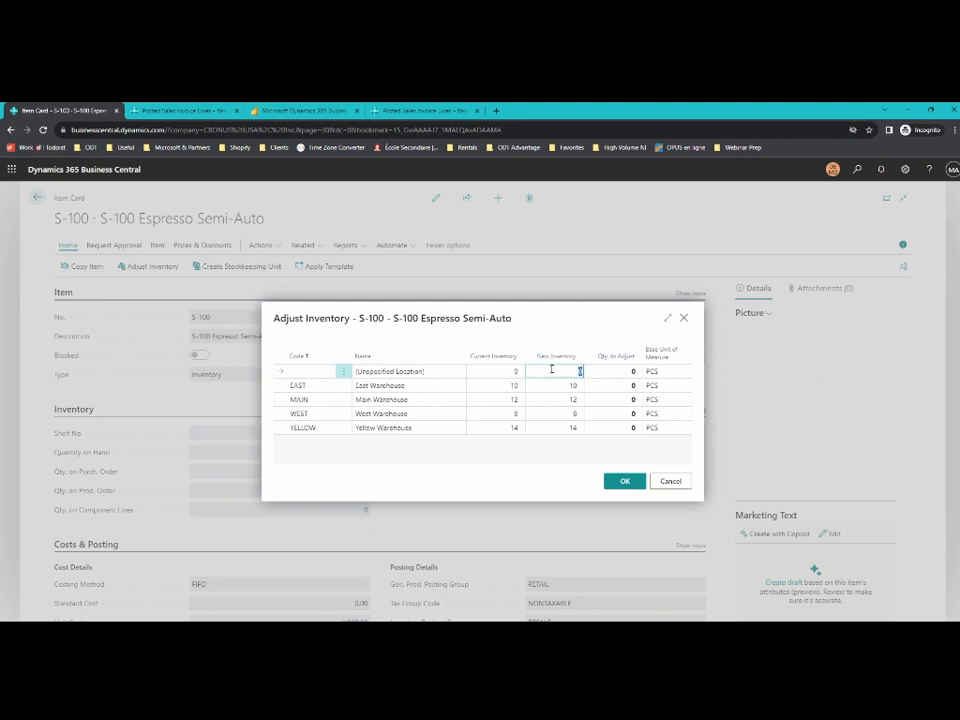
{"action": "key", "text": "Down"}
{"action": "type", "text": "12"}
{"action": "key", "text": "Down"}
{"action": "type", "text": "14"}
{"action": "key", "text": "Down"}
{"action": "key", "text": "Down"}
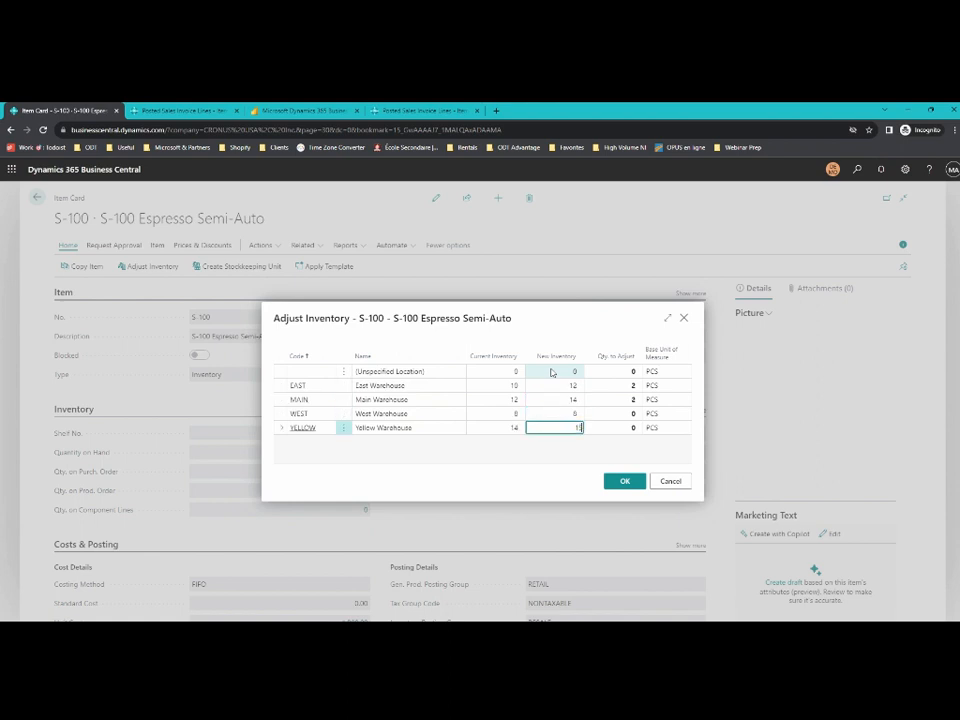
{"action": "type", "text": "15"}
{"action": "key", "text": "Up"}
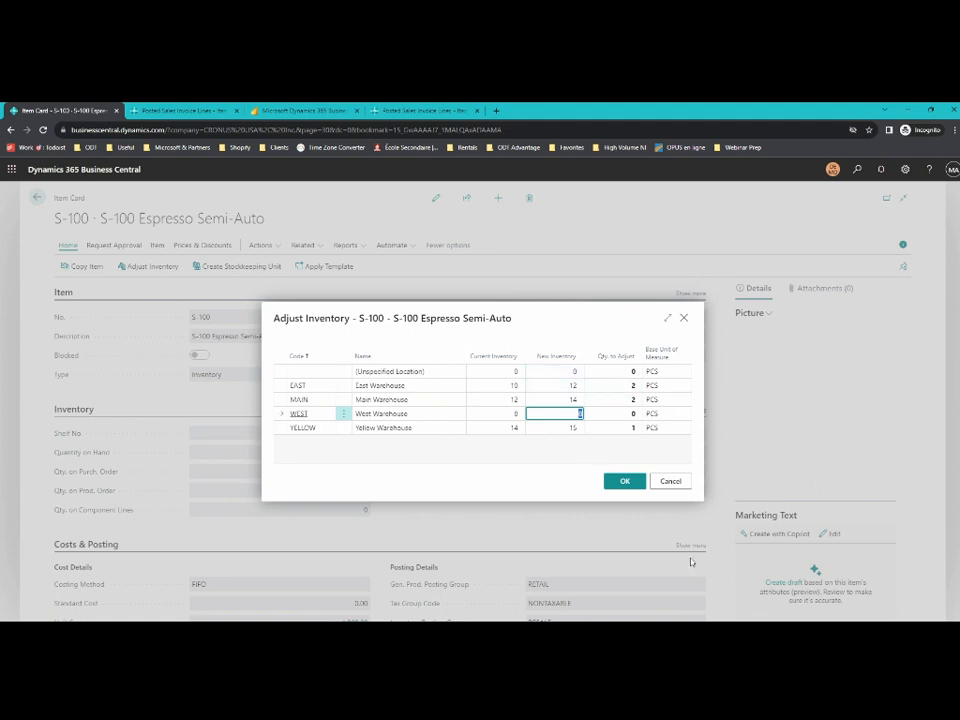
{"action": "left_click", "coordinate": [622, 484]}
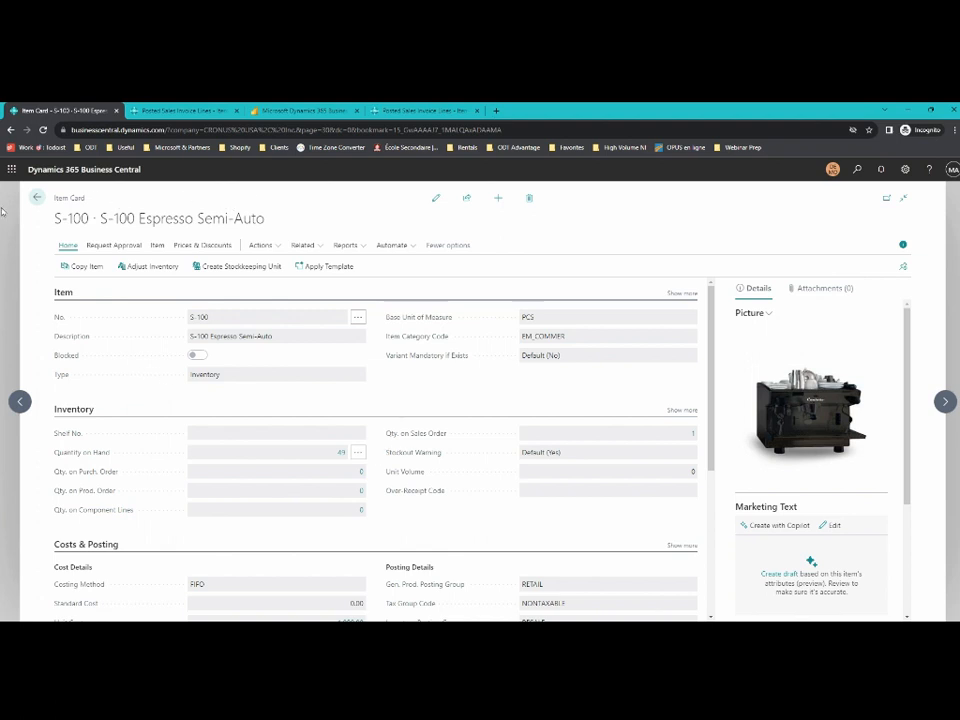
Reopen the Adatum Corporation sales order with external document SVC-1 and show the item card of its Coffee filter (basket) line.
{"action": "left_click", "coordinate": [36, 197]}
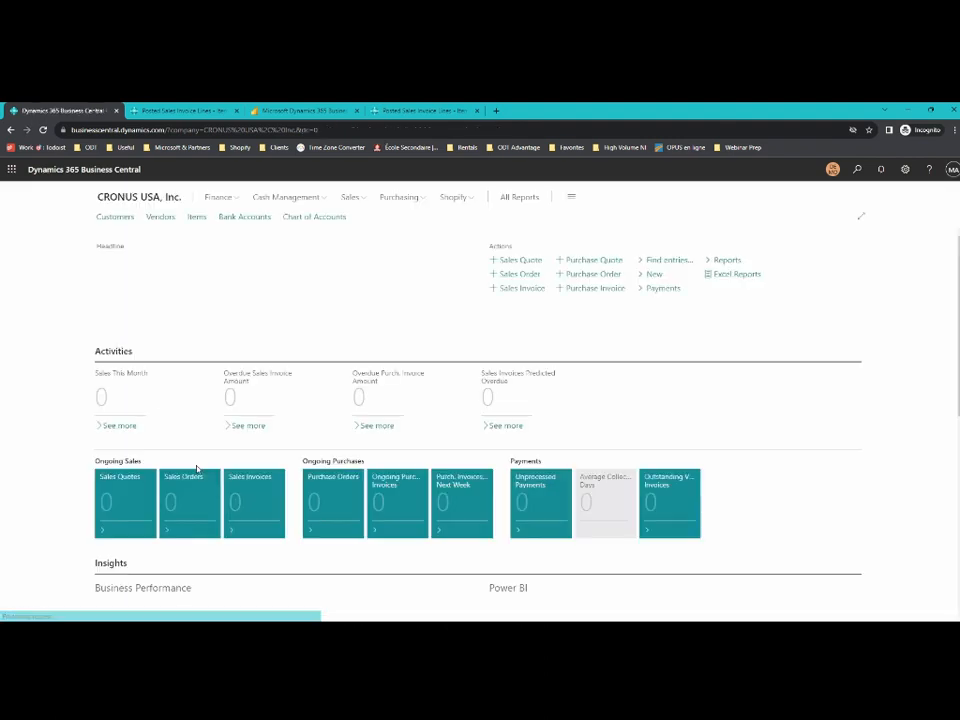
{"action": "left_click", "coordinate": [186, 538]}
{"action": "left_click", "coordinate": [73, 440]}
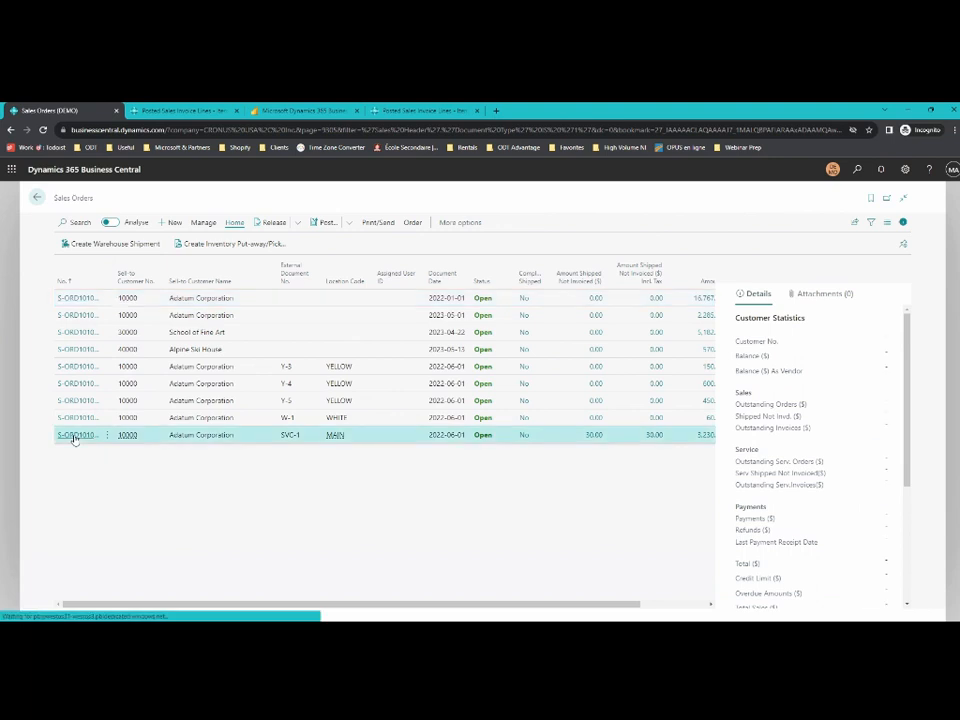
{"action": "left_click", "coordinate": [73, 437]}
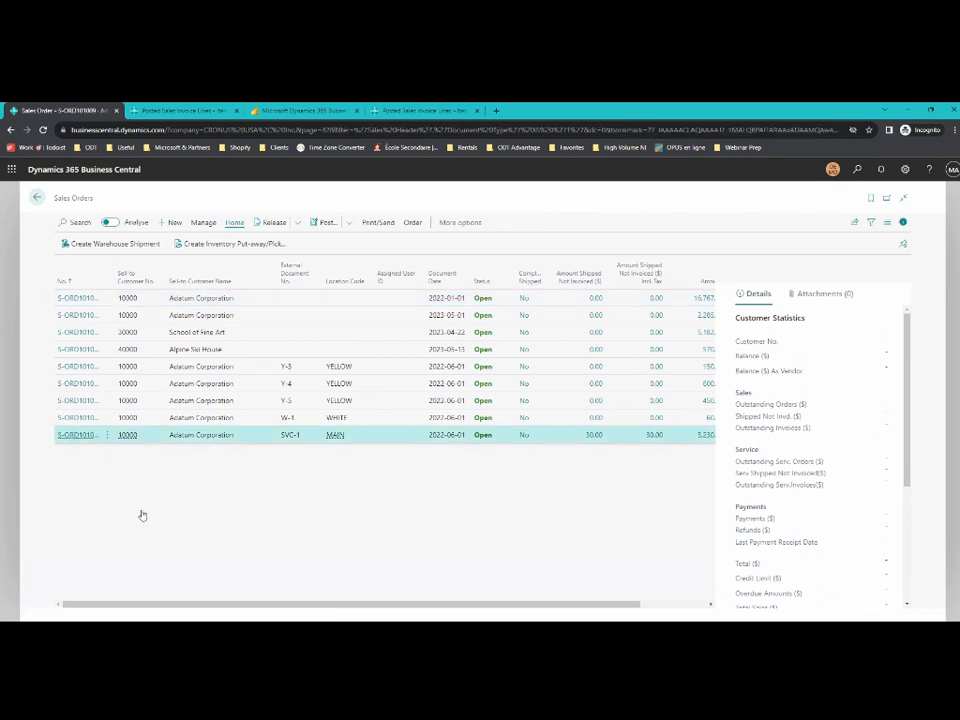
{"action": "left_click", "coordinate": [189, 514]}
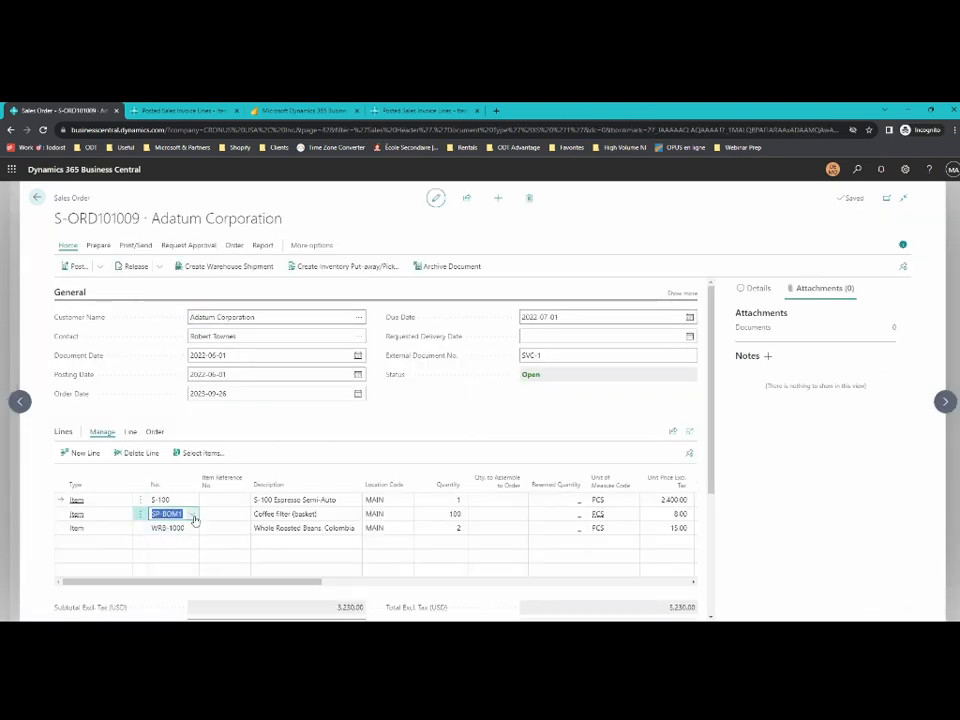
{"action": "left_click", "coordinate": [192, 515]}
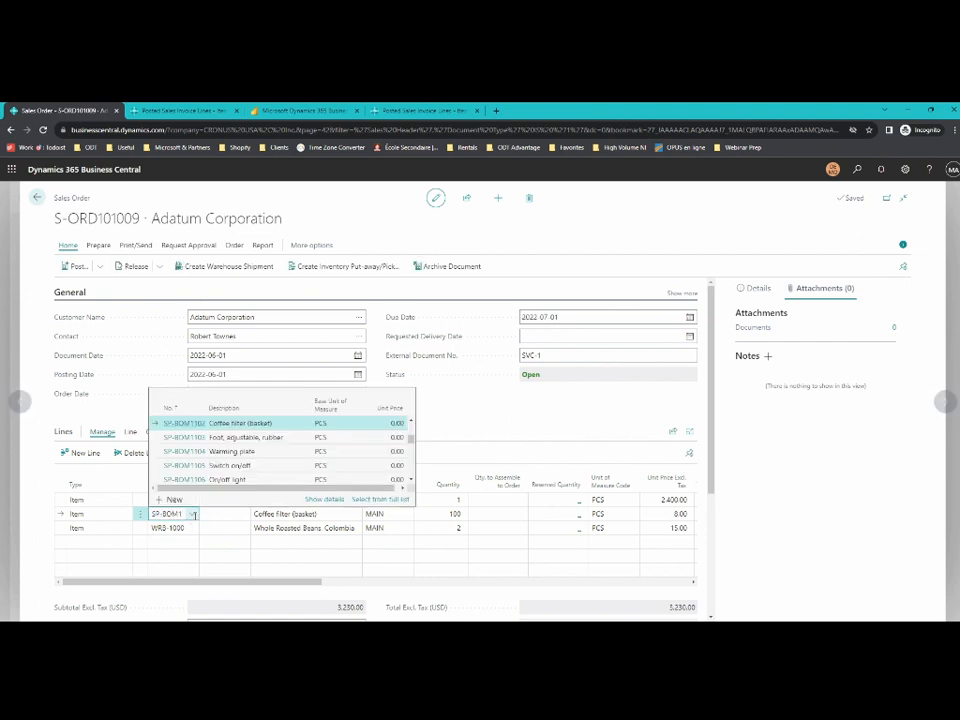
{"action": "left_click", "coordinate": [338, 503]}
Block purchasing for the NATURAL variant of the Coffee filter (basket) item and return to its item card.
{"action": "left_click", "coordinate": [306, 245]}
{"action": "mouse_move", "coordinate": [330, 283]}
{"action": "left_click", "coordinate": [424, 288]}
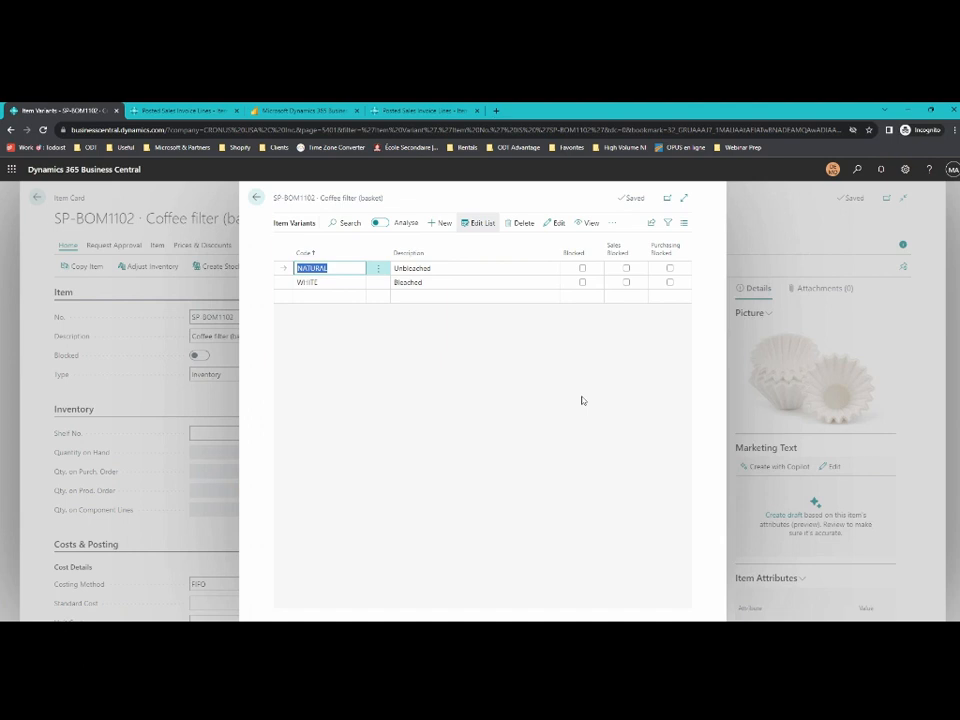
{"action": "left_click", "coordinate": [670, 269]}
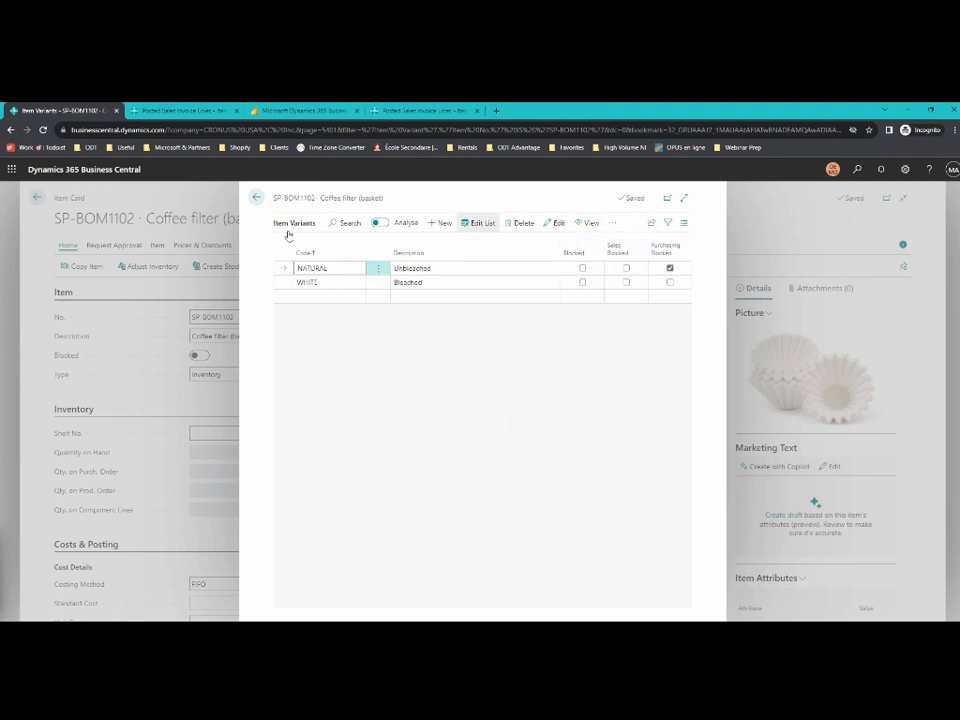
{"action": "left_click", "coordinate": [257, 200]}
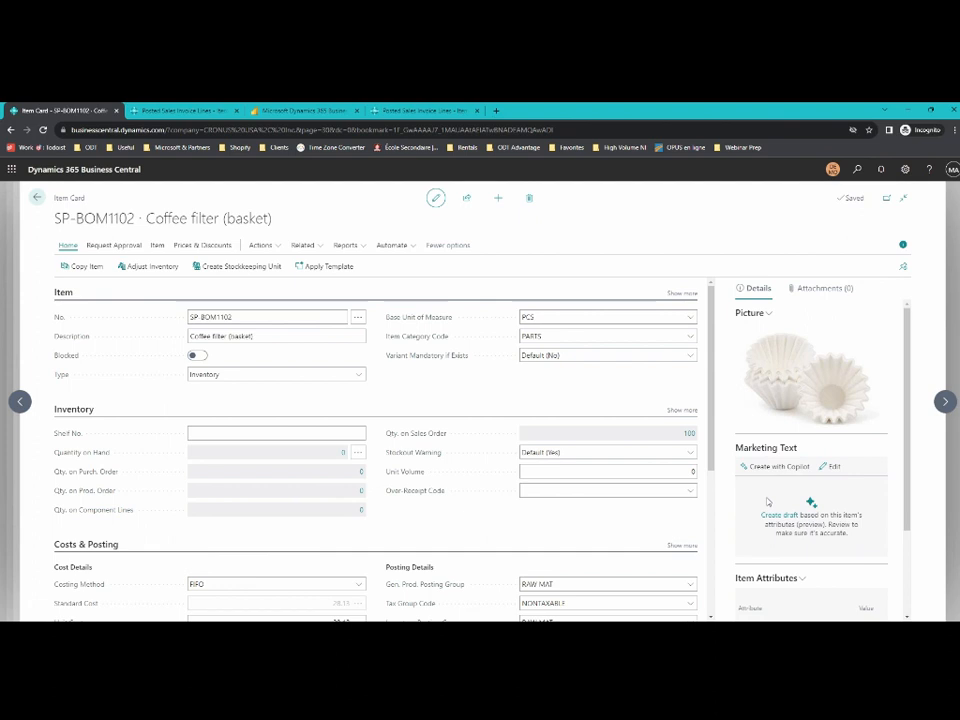
Create a marketing text draft with Copilot for the Coffee filter (basket) item.
{"action": "left_click", "coordinate": [794, 467]}
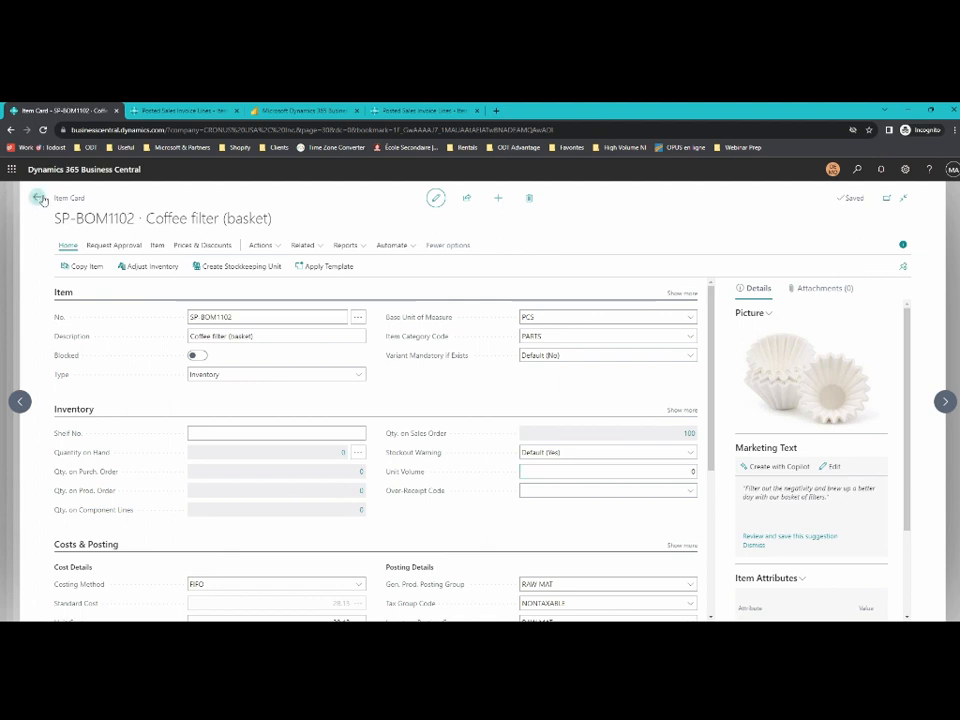
Return to the Adatum Corporation sales order and review the posted shipment lines behind the shipped quantity of Whole Roasted Beans, Colombia.
{"action": "left_click", "coordinate": [38, 197]}
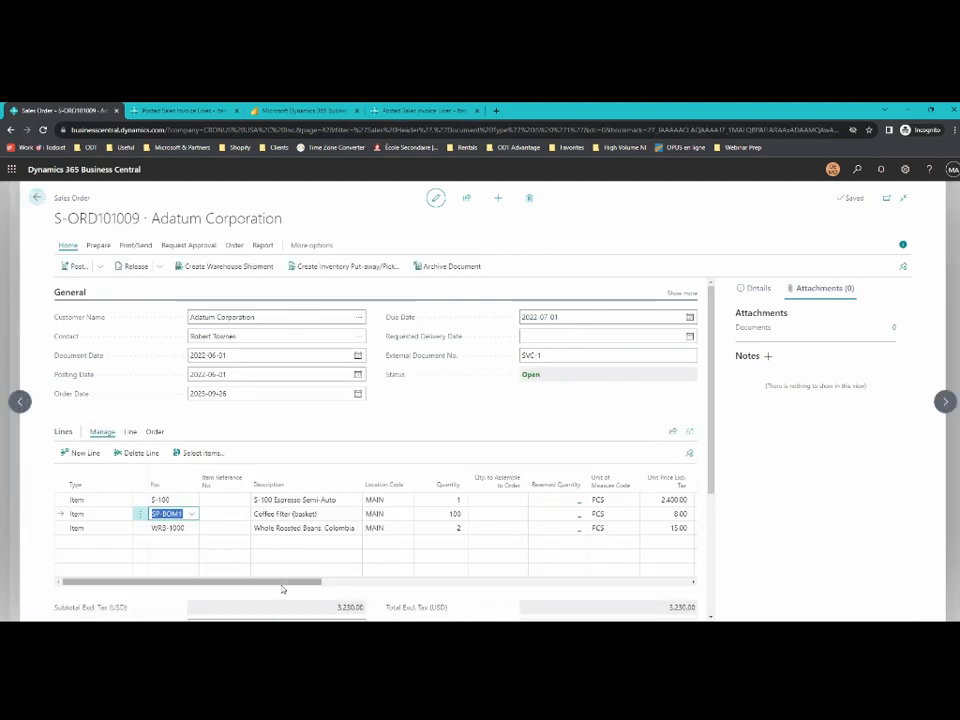
{"action": "left_click_drag", "start_coordinate": [302, 581], "coordinate": [580, 585]}
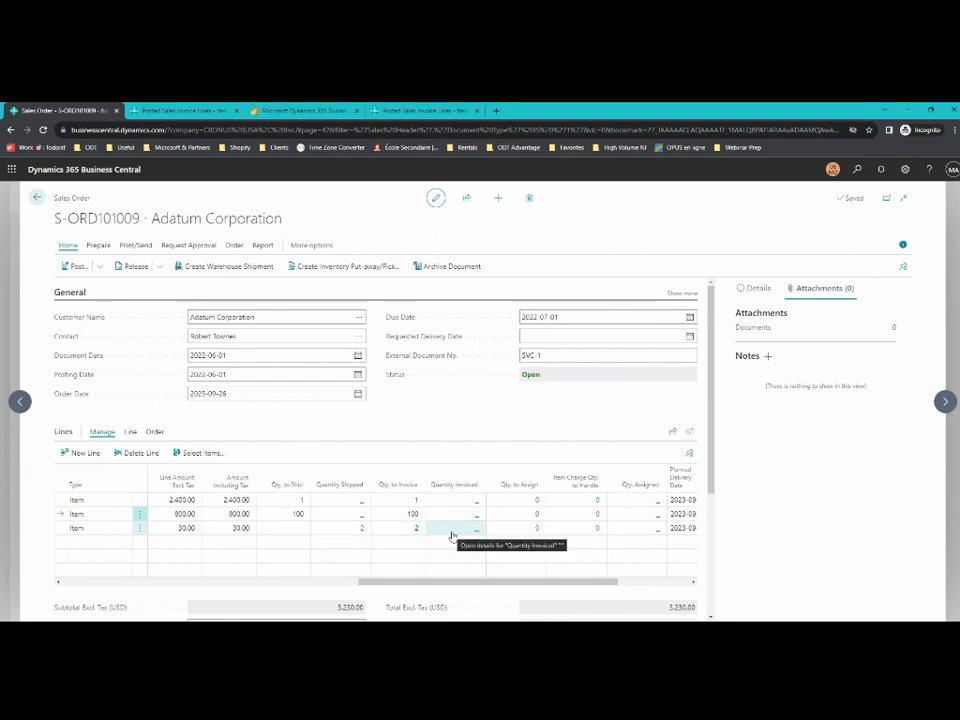
{"action": "left_click", "coordinate": [361, 530]}
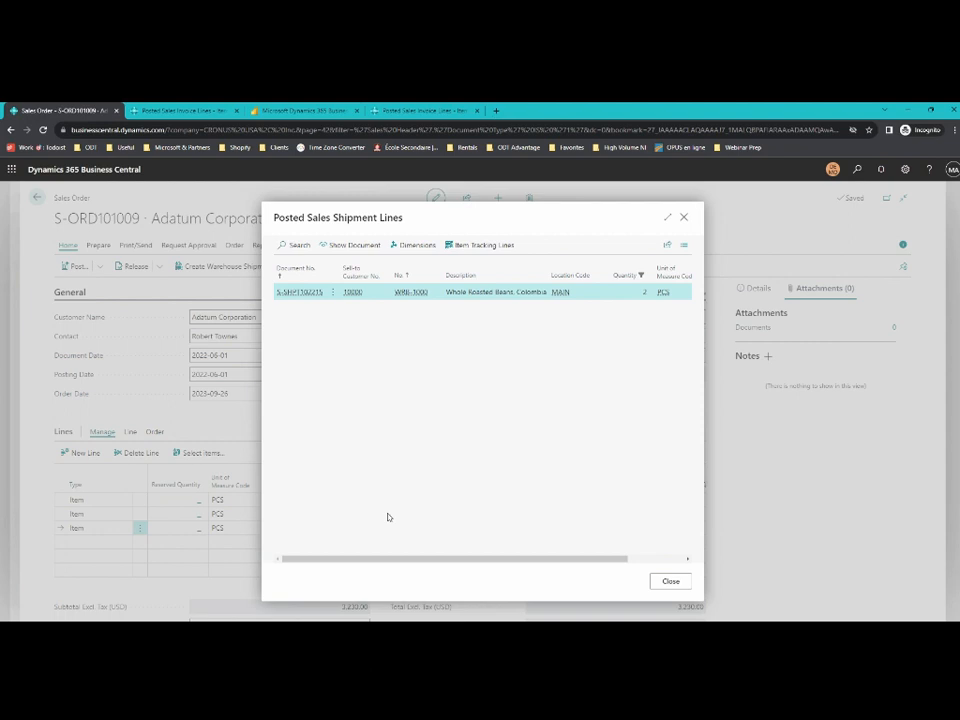
{"action": "left_click", "coordinate": [684, 218]}
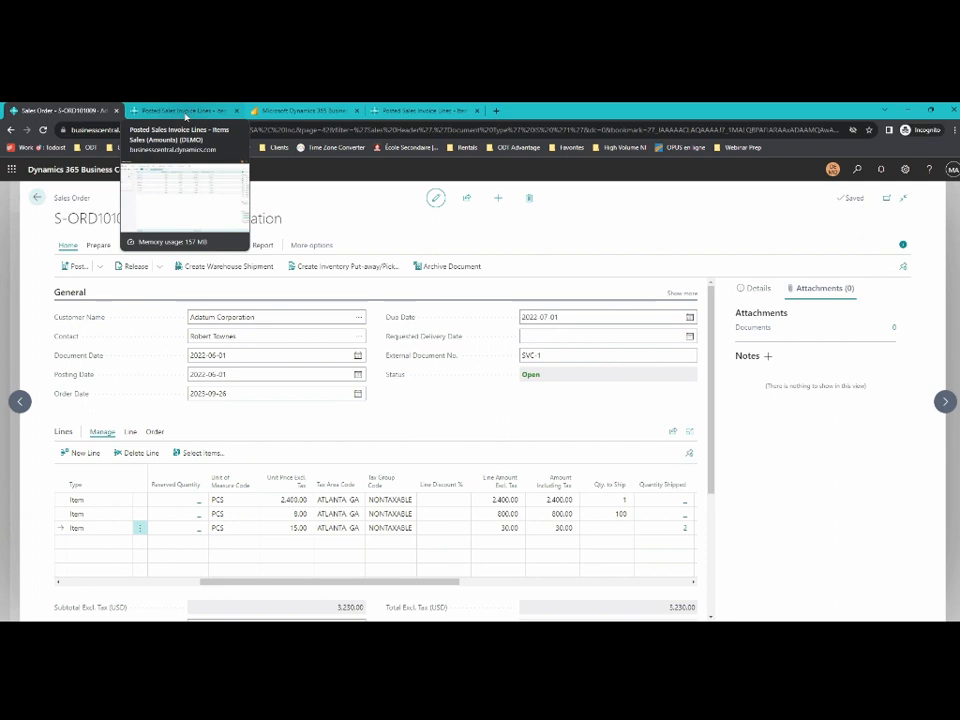
In the Items Sales (Amounts) analysis of posted sales invoice lines, reset the filters and filter Sell-to Customer No. to Adatum Corporation.
{"action": "left_click", "coordinate": [185, 111]}
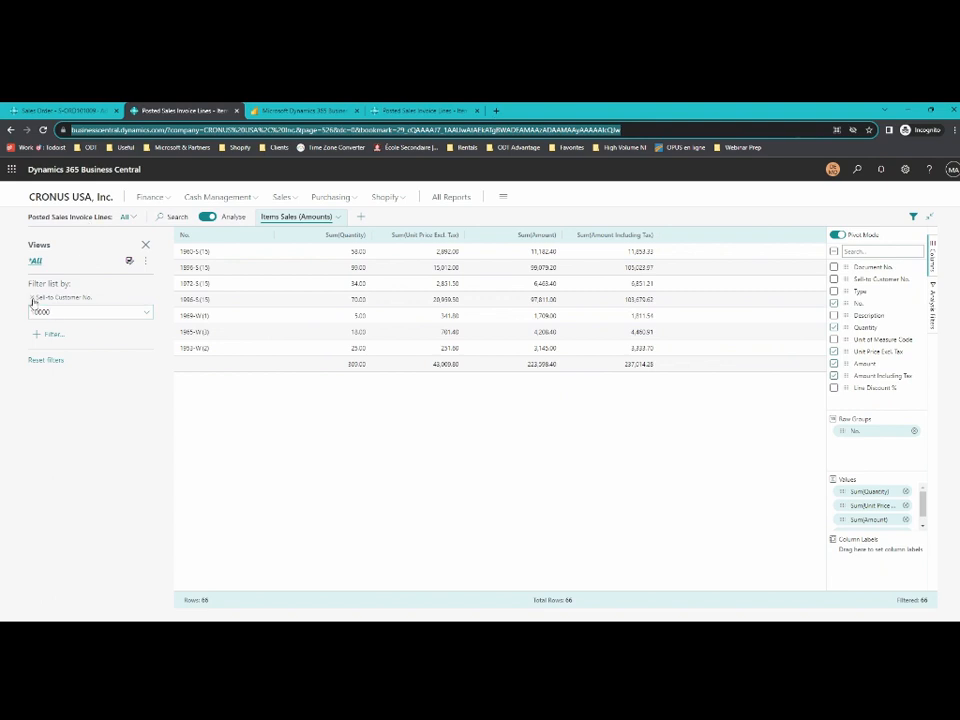
{"action": "left_click", "coordinate": [46, 359]}
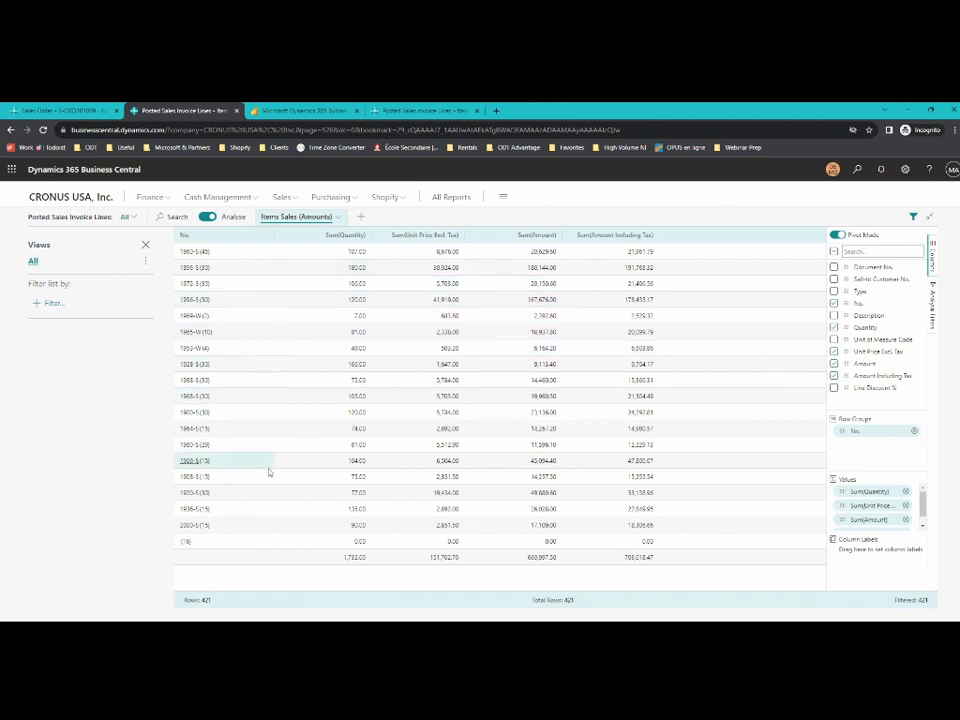
{"action": "left_click", "coordinate": [50, 303]}
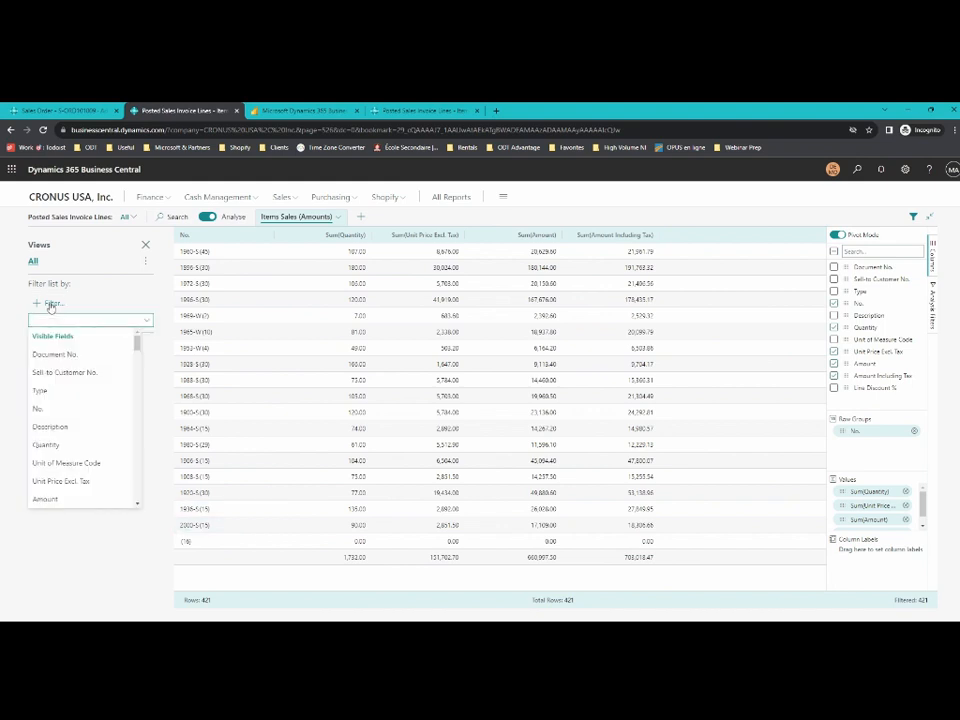
{"action": "left_click", "coordinate": [51, 372]}
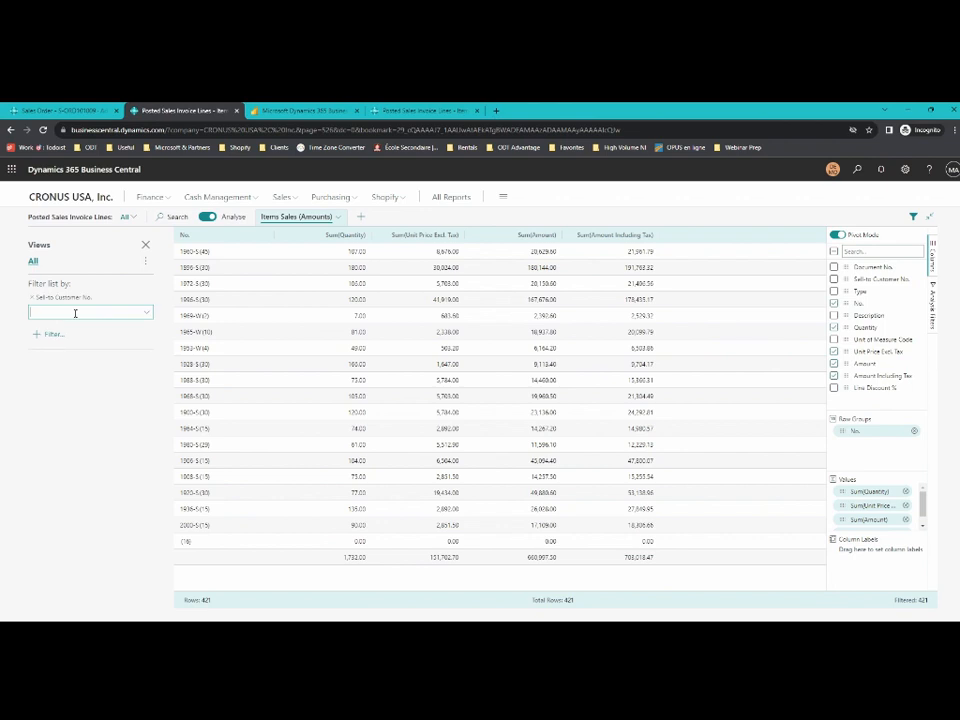
{"action": "left_click", "coordinate": [146, 313]}
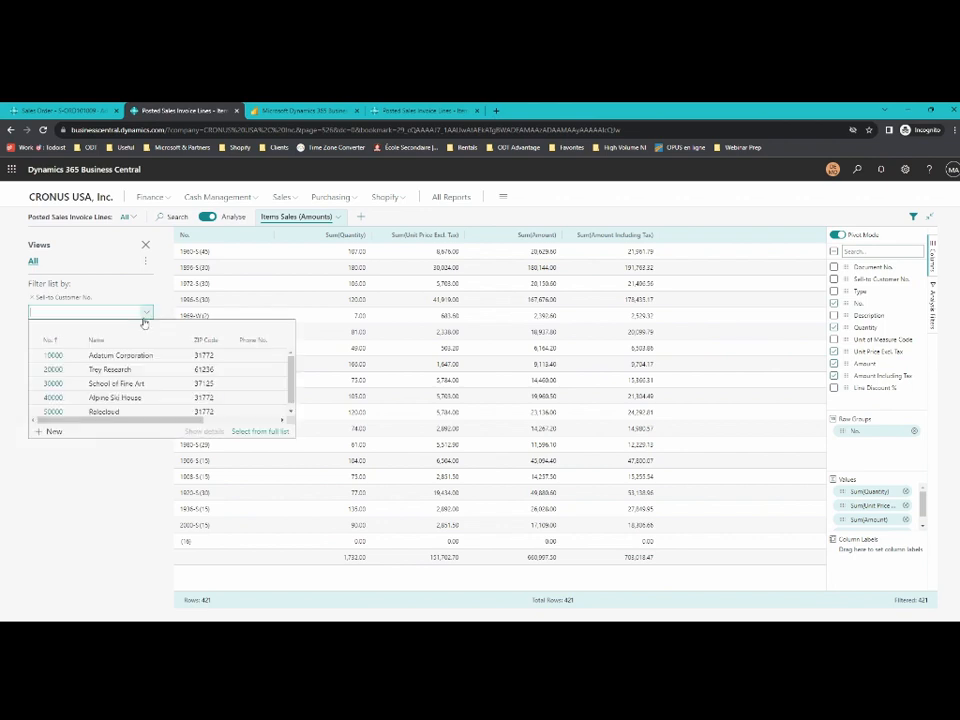
{"action": "left_click", "coordinate": [86, 357]}
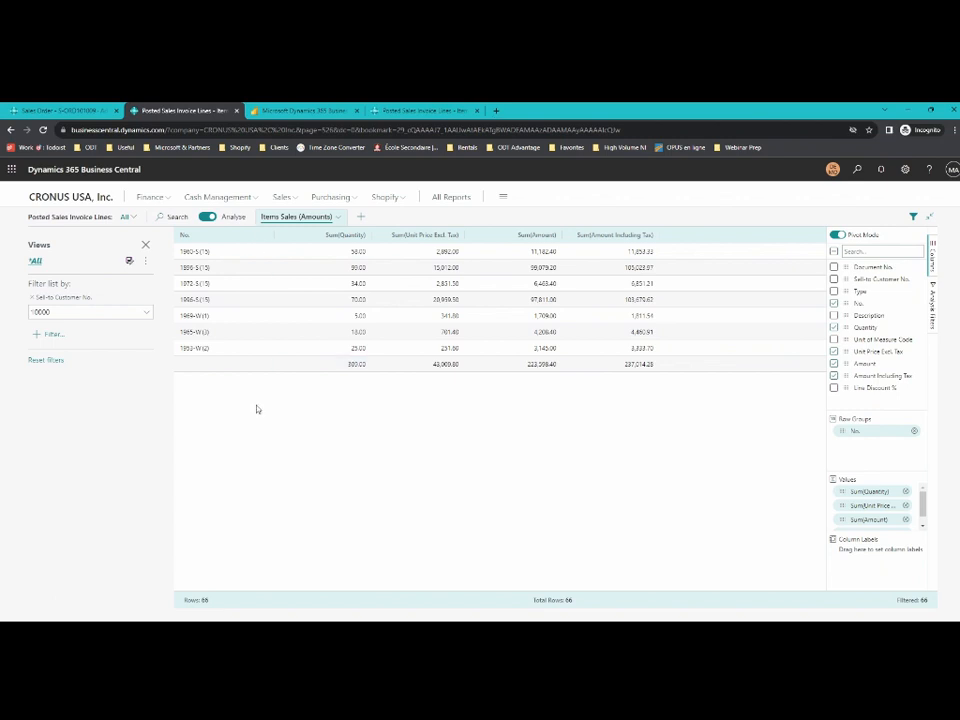
Select the summed Amount cells of items 1972-S through 1965-W to view their aggregates, and turn analysis mode off and back on.
{"action": "left_click", "coordinate": [533, 284]}
{"action": "key", "text": "shift+Down"}
{"action": "key", "text": "shift+Down"}
{"action": "key", "text": "shift+Down"}
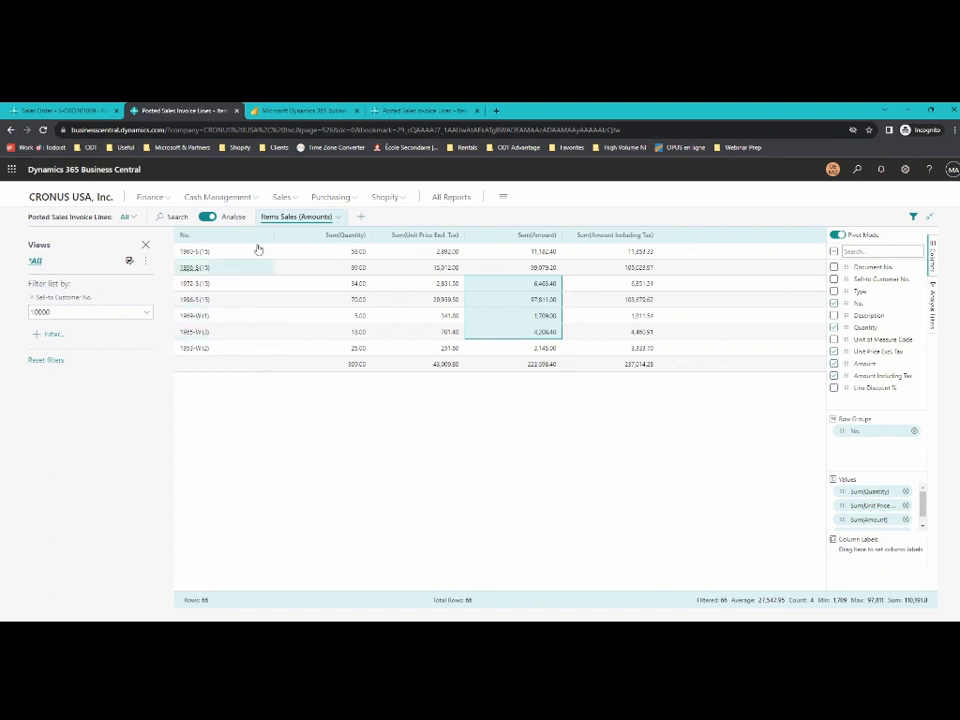
{"action": "left_click", "coordinate": [206, 217]}
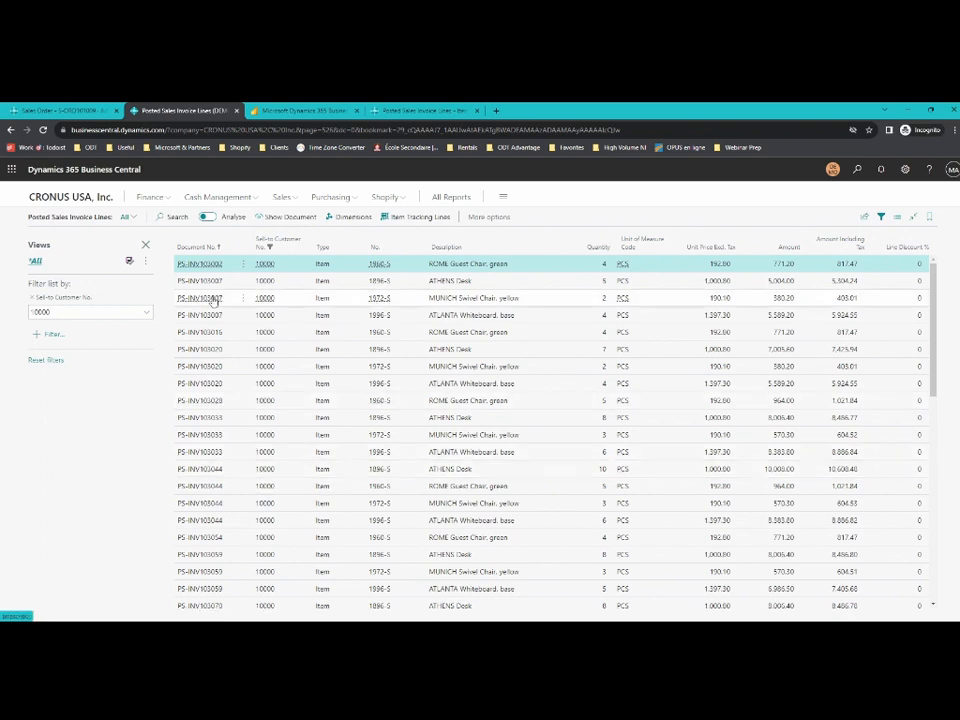
{"action": "left_click", "coordinate": [208, 218]}
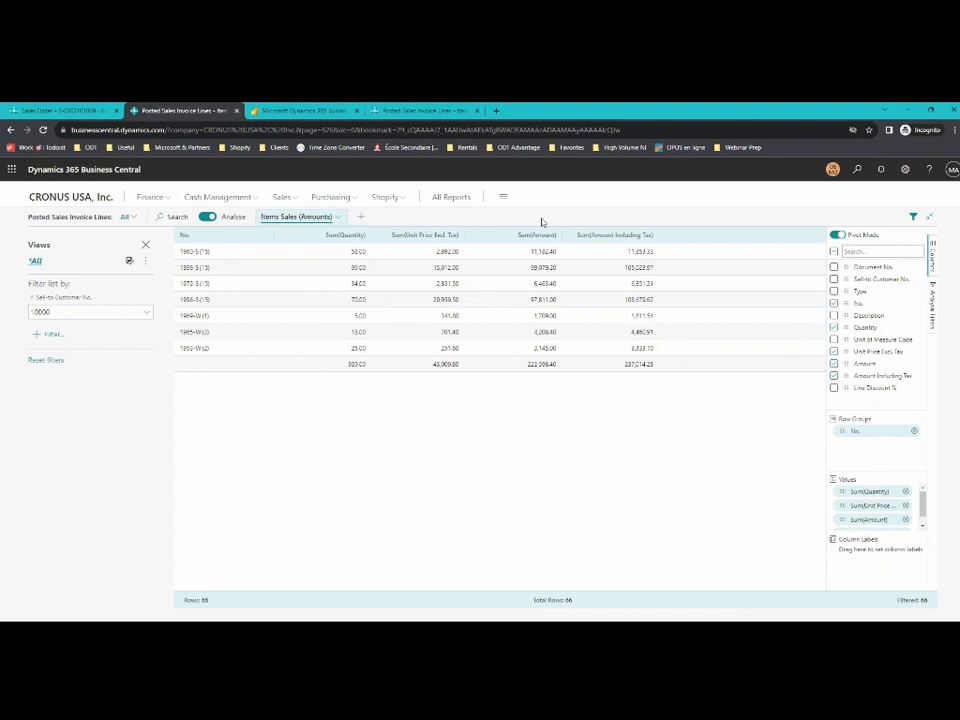
Open the address of the Items Sales (Amounts) analysis in a new browser tab.
{"action": "left_click", "coordinate": [424, 131]}
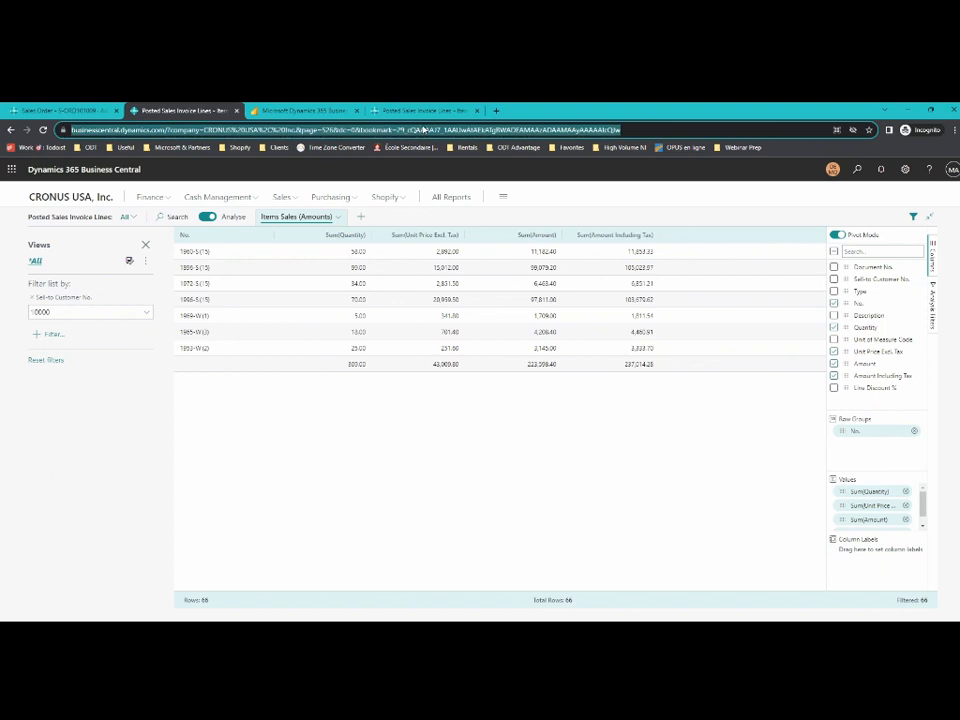
{"action": "key", "text": "ctrl+t"}
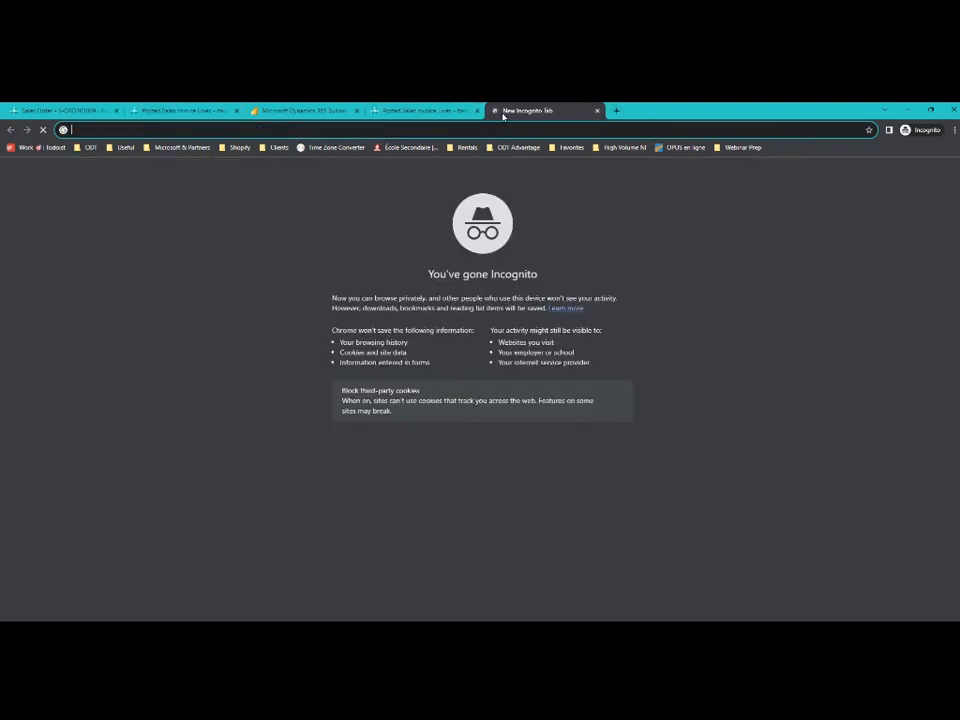
{"action": "key", "text": "ctrl+v"}
{"action": "key", "text": "Return"}
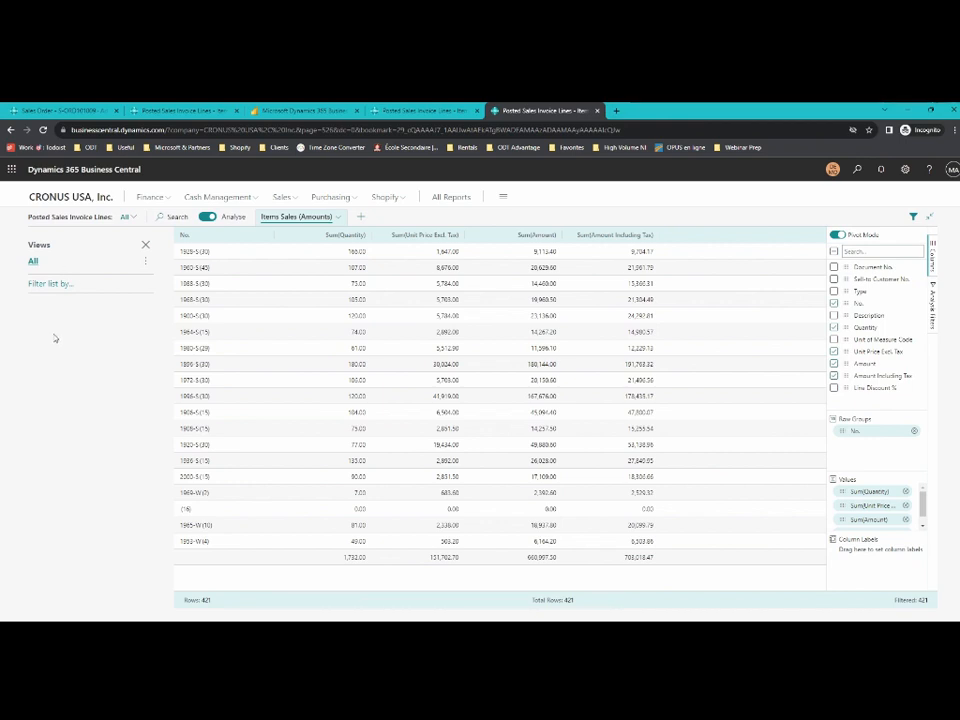
Leave the Adatum Corporation sales order for the home page and open the Items list.
{"action": "left_click", "coordinate": [60, 108]}
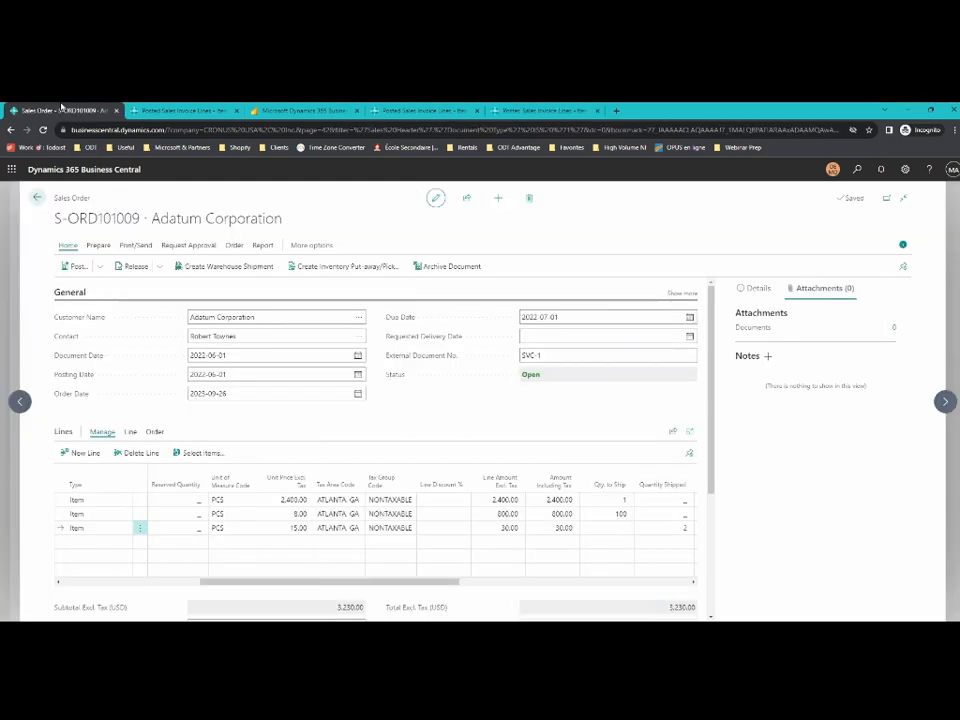
{"action": "left_click", "coordinate": [35, 200]}
{"action": "left_click", "coordinate": [33, 198]}
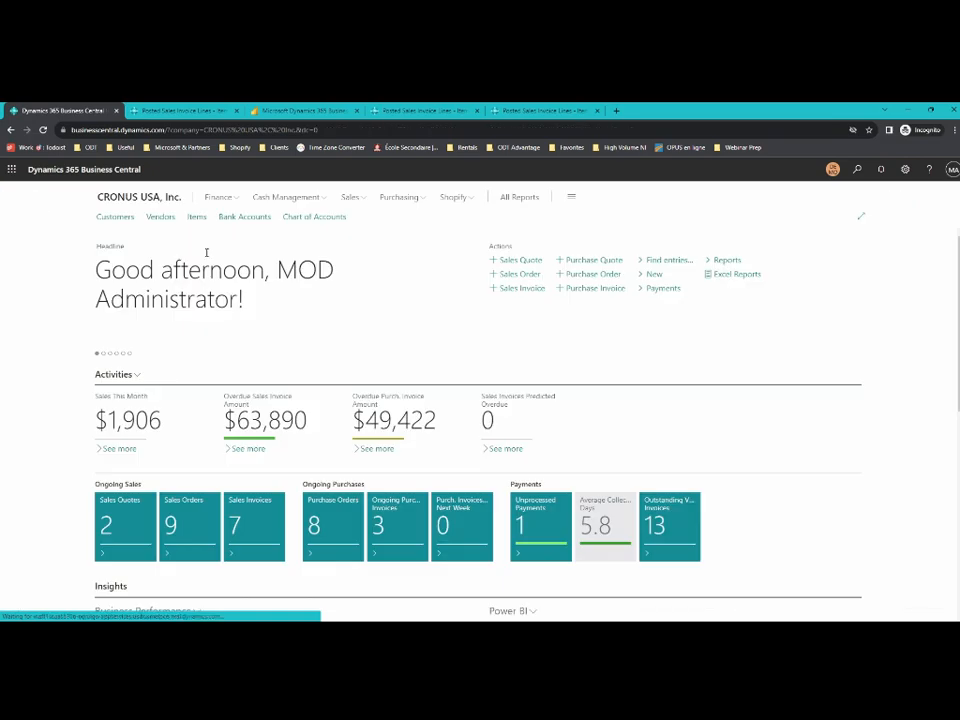
{"action": "left_click", "coordinate": [198, 218]}
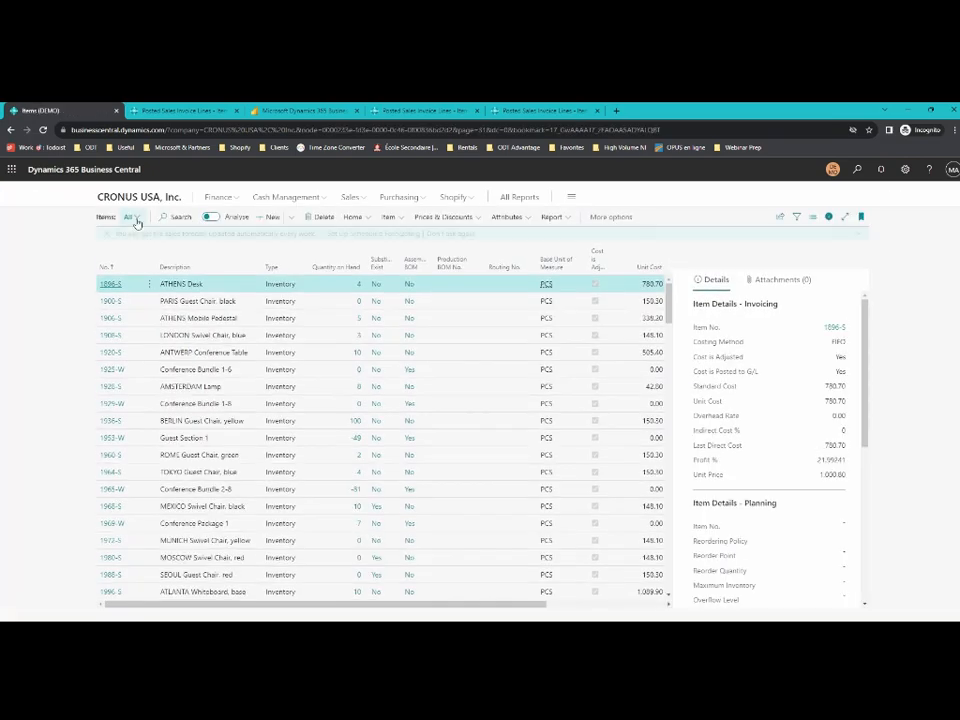
View the Items By Location analysis from the Items list, return to the list and review its other predefined views.
{"action": "left_click", "coordinate": [132, 217]}
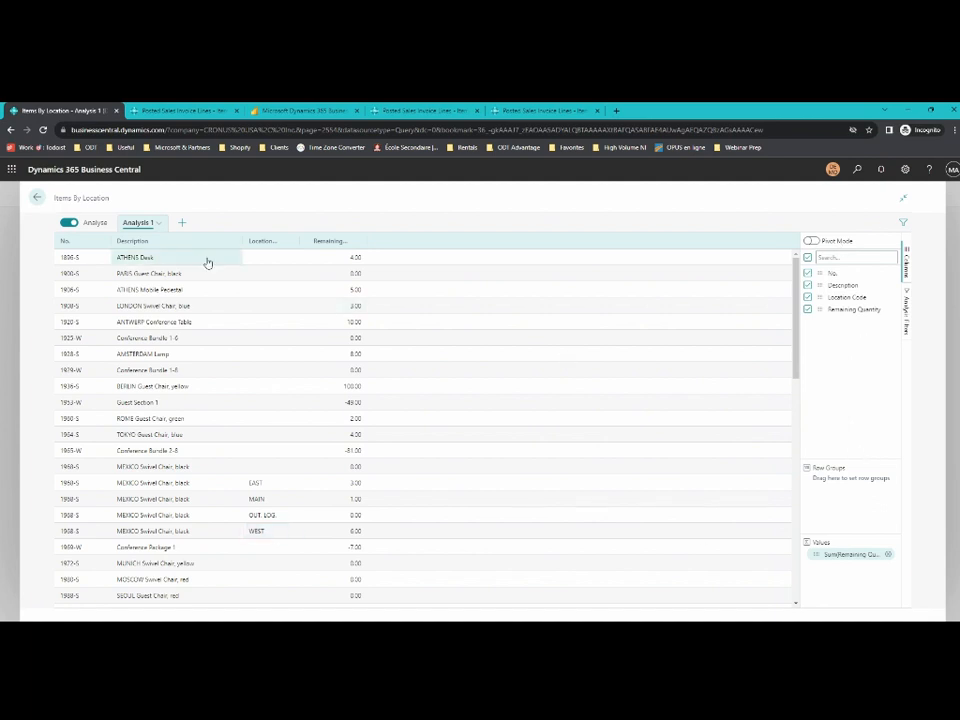
{"action": "left_click", "coordinate": [34, 199]}
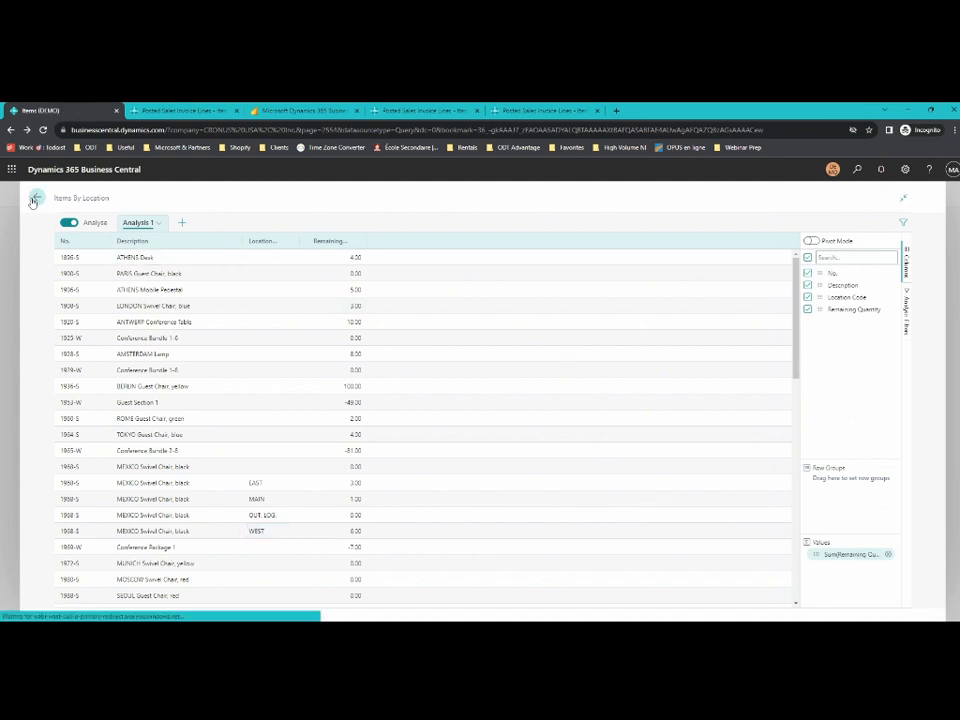
{"action": "left_click", "coordinate": [134, 217]}
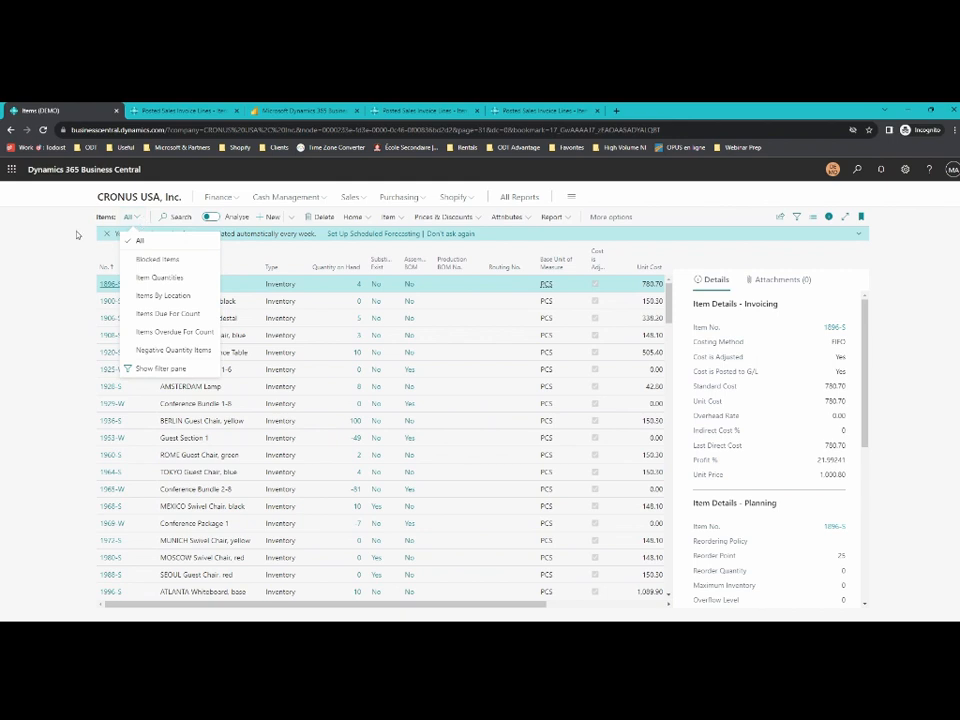
{"action": "left_click", "coordinate": [134, 219]}
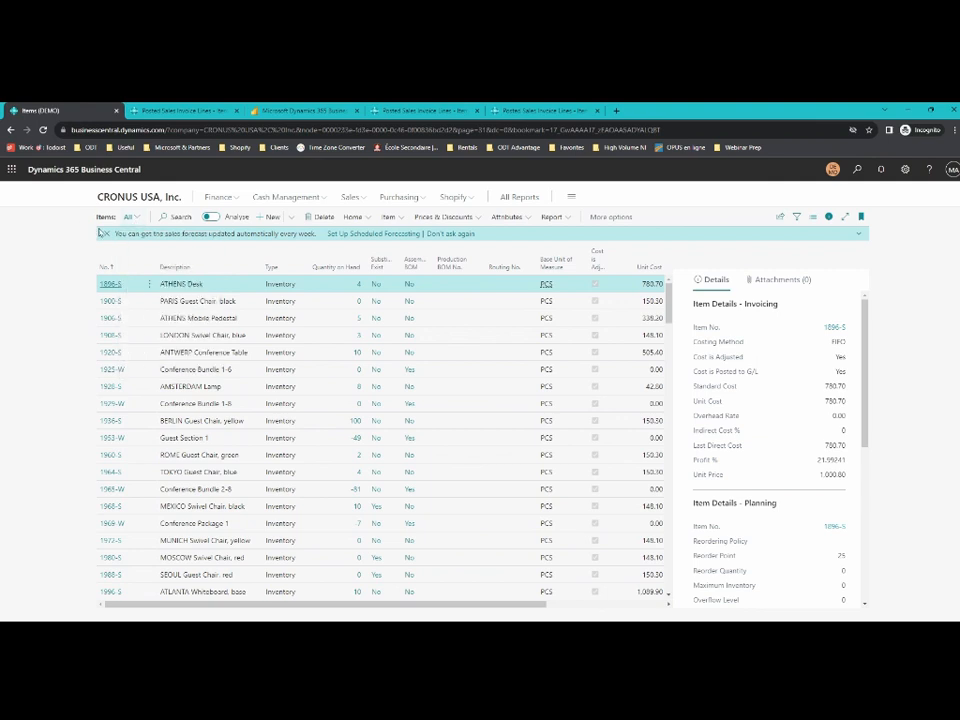
Find General Journals with the search "gen jour" and examine the journal batches' option for copying to posted journal lines.
{"action": "left_click", "coordinate": [857, 170]}
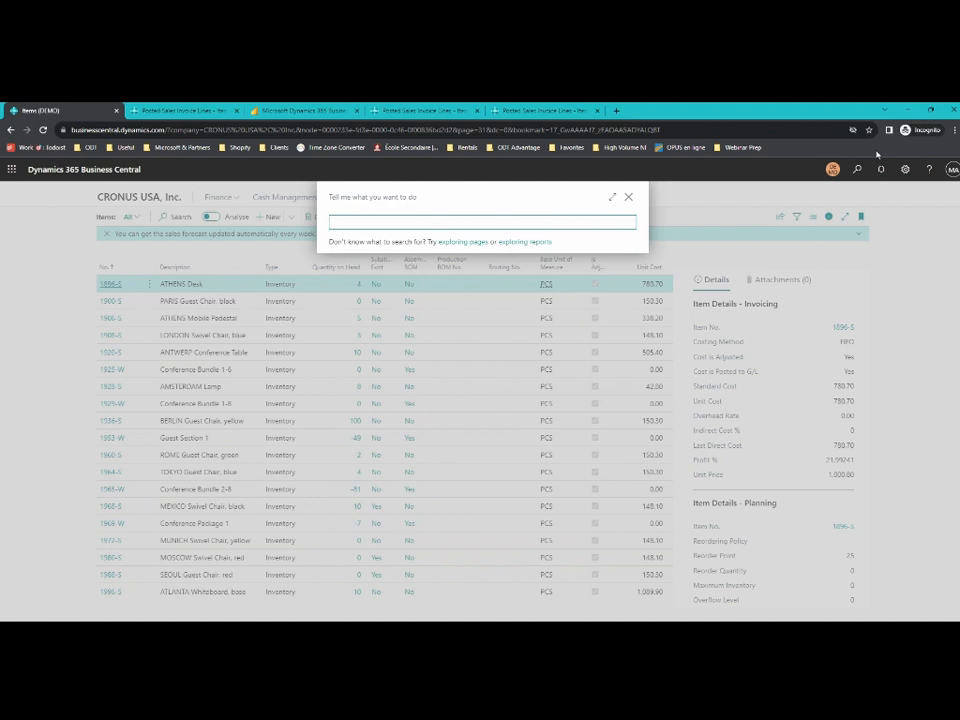
{"action": "type", "text": "gen your"}
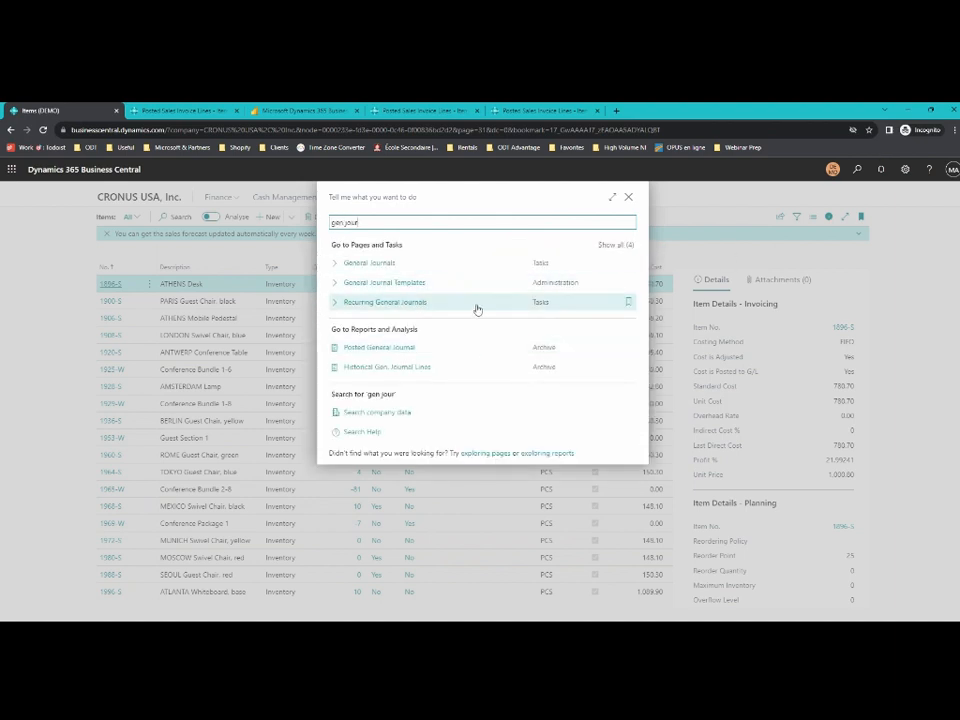
{"action": "left_click", "coordinate": [448, 264]}
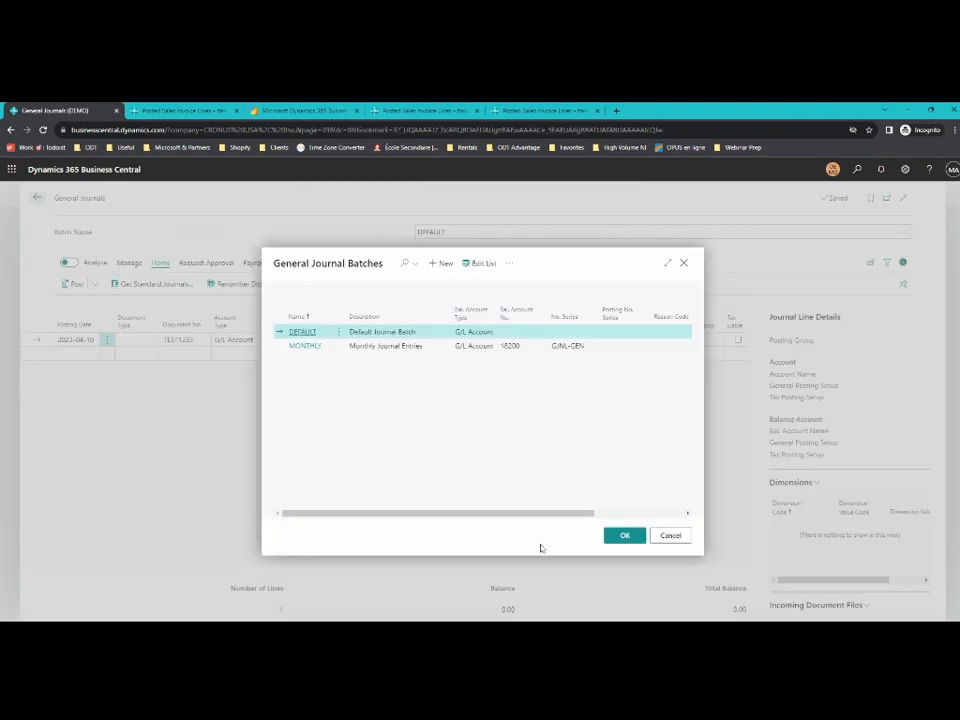
{"action": "left_click_drag", "start_coordinate": [564, 515], "coordinate": [655, 514]}
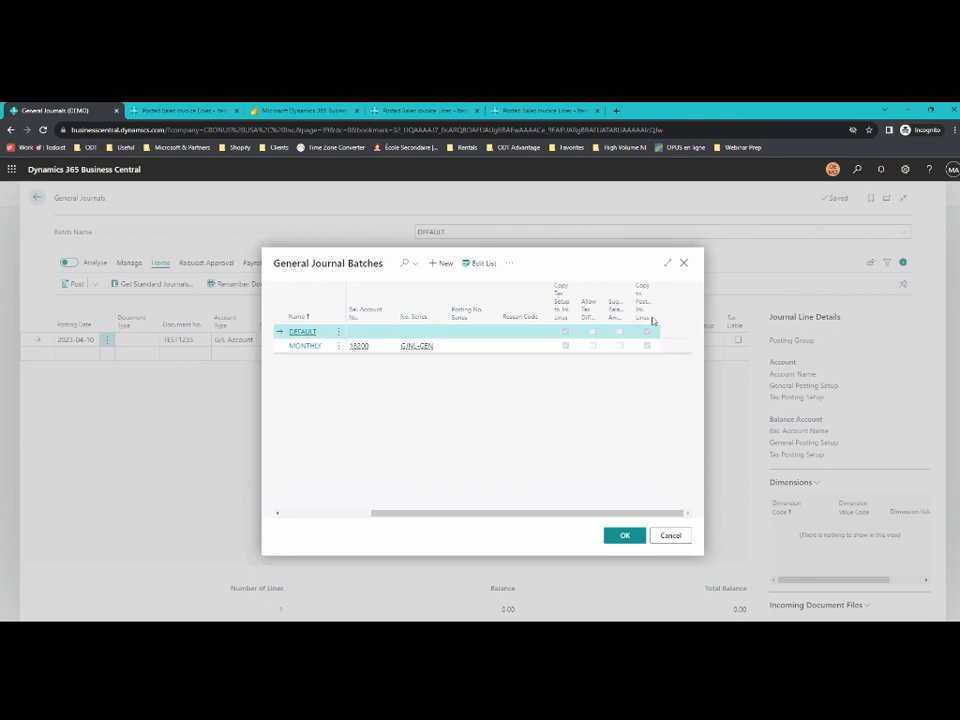
{"action": "left_click", "coordinate": [685, 265]}
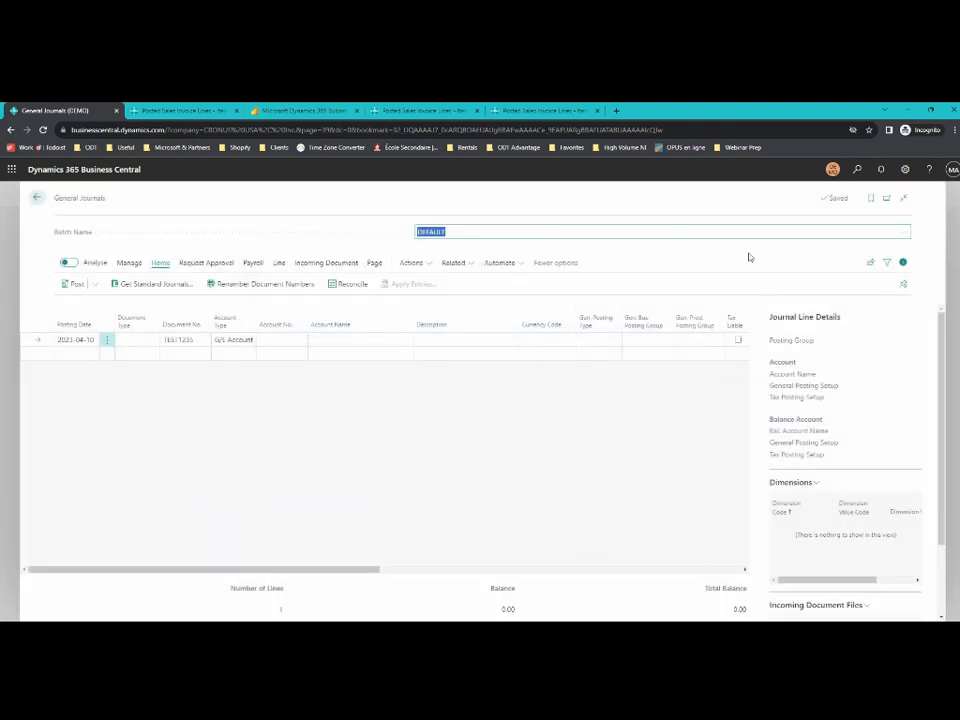
Find the Posted General Journal page with the search "posted gene" and open it.
{"action": "left_click", "coordinate": [857, 170]}
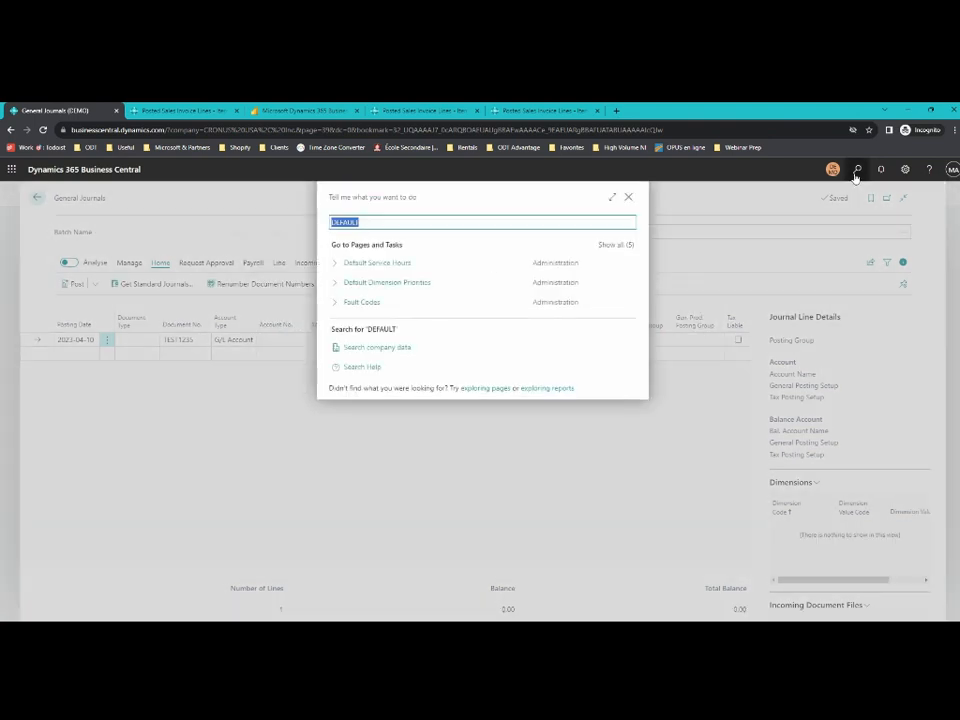
{"action": "key", "text": "BackSpace"}
{"action": "type", "text": "posted gene"}
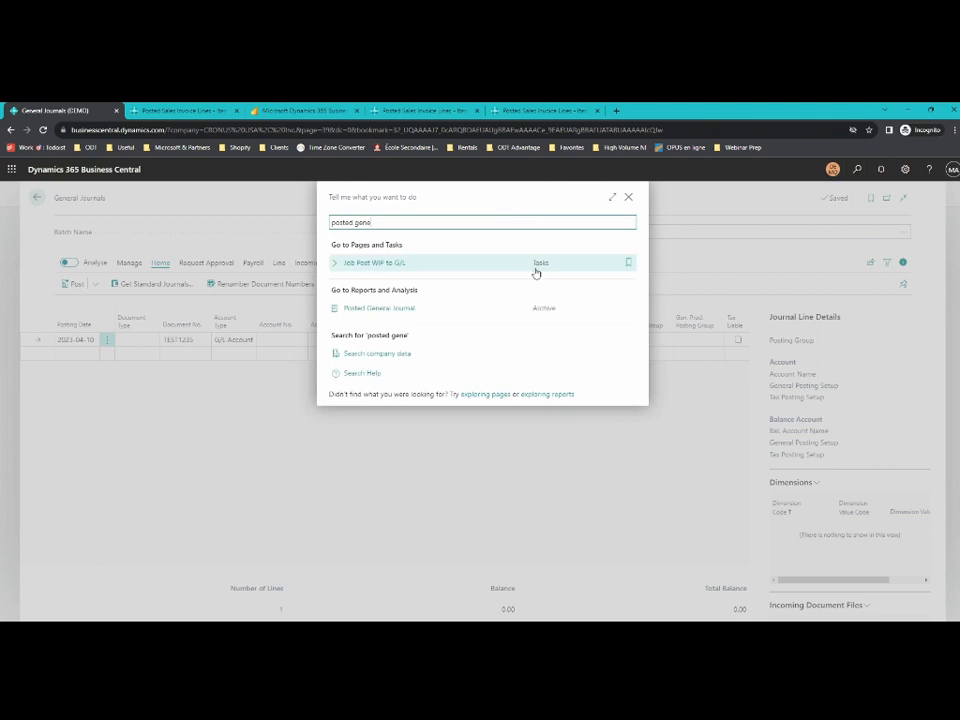
{"action": "left_click", "coordinate": [418, 316]}
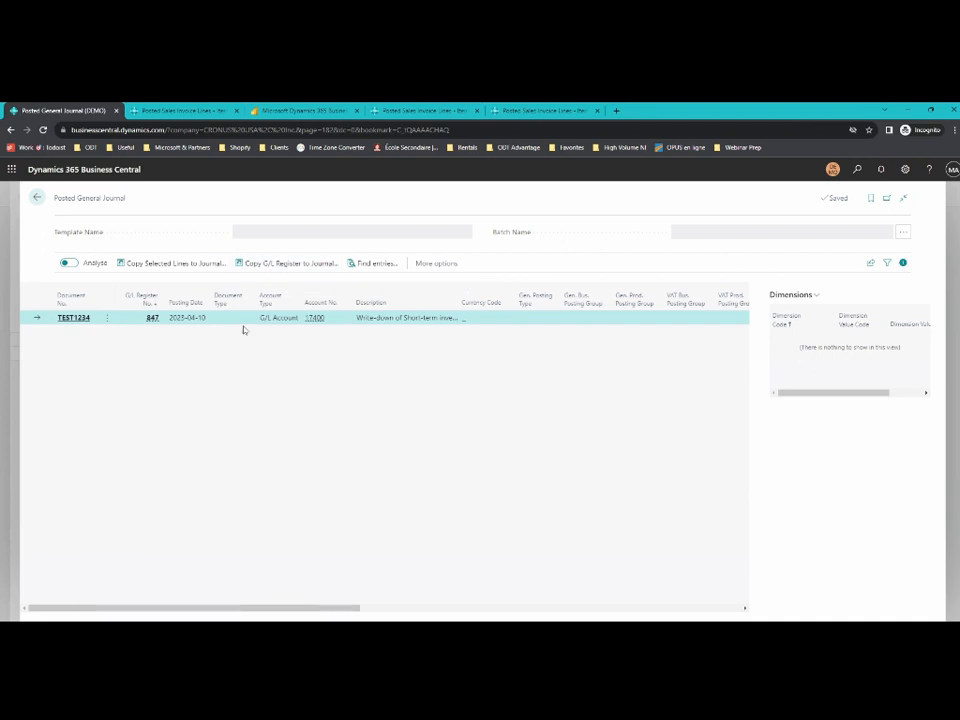
Show the parameters for copying the posted G/L register to a journal, cancel them and return to General Journals.
{"action": "left_click", "coordinate": [302, 266]}
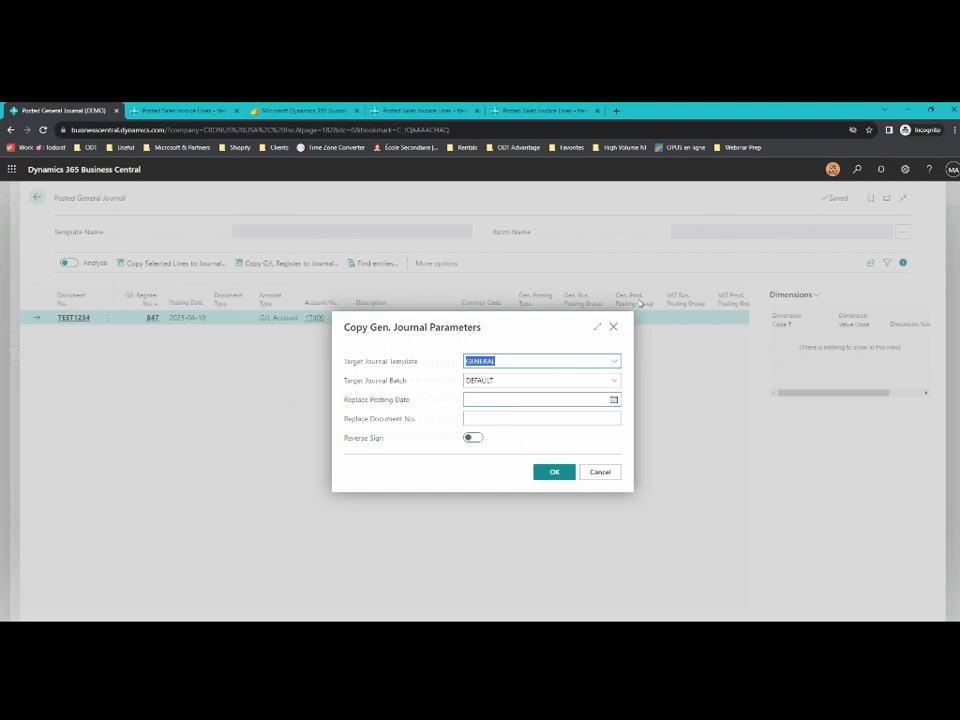
{"action": "left_click", "coordinate": [612, 326]}
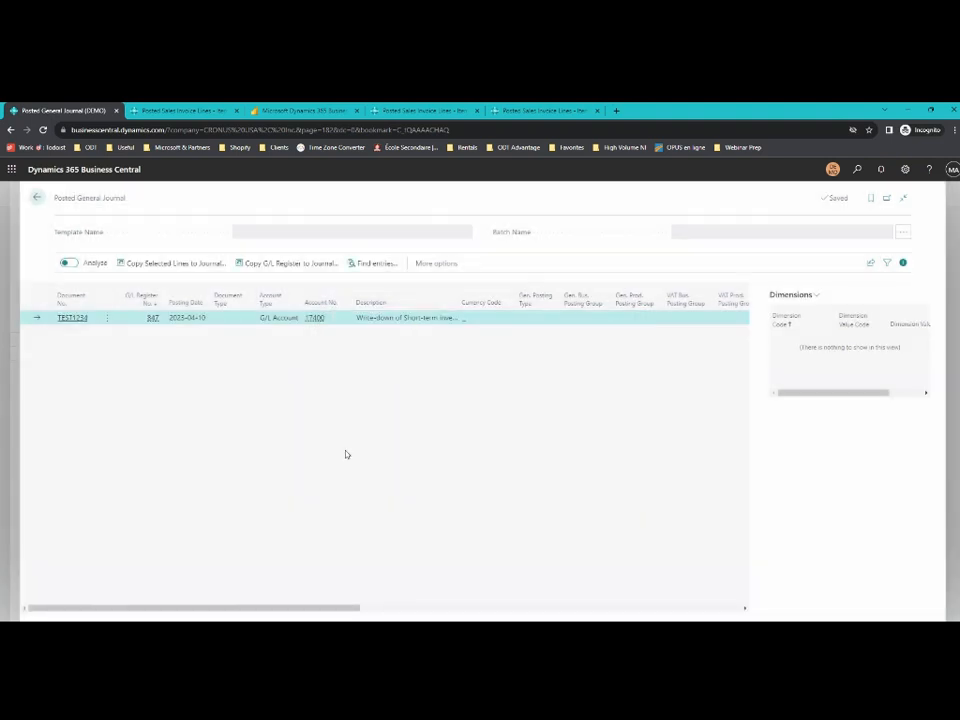
{"action": "left_click", "coordinate": [37, 198]}
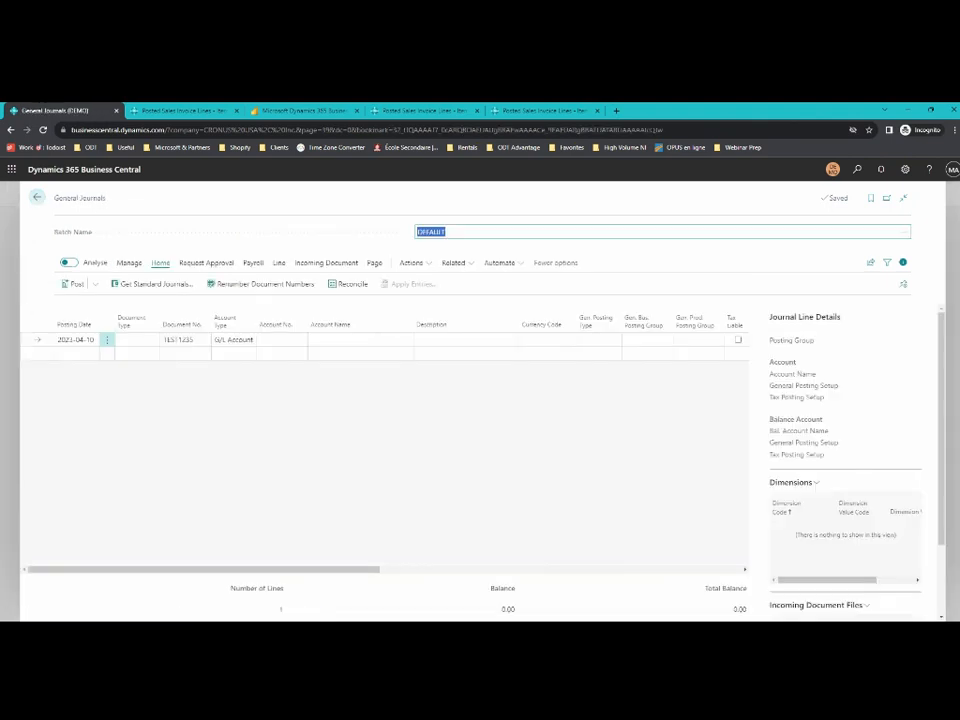